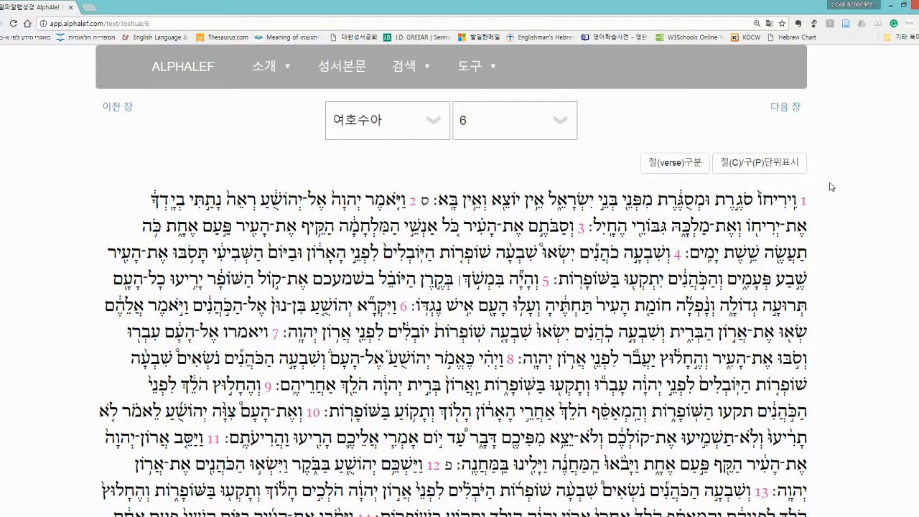
Split the Hebrew text of Joshua 6 into separate verses and enlarge the page
scroll(829, 187, down, 1)
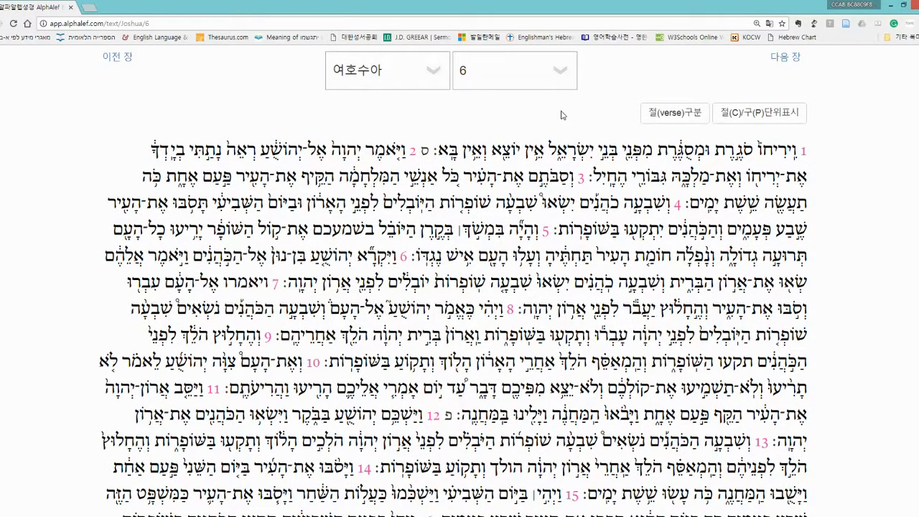
click(679, 119)
scroll(828, 153, down, 2)
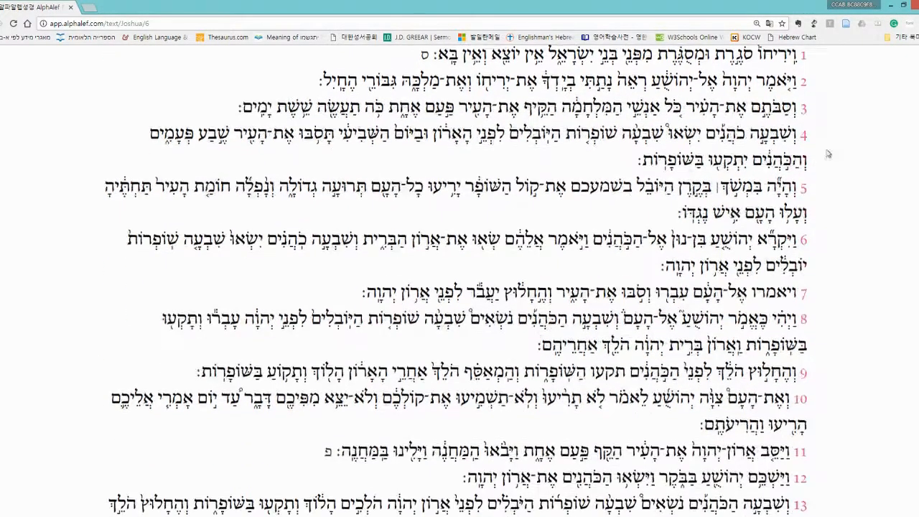
scroll(828, 154, up, 1)
scroll(828, 154, up, 1)
key(ctrl+plus)
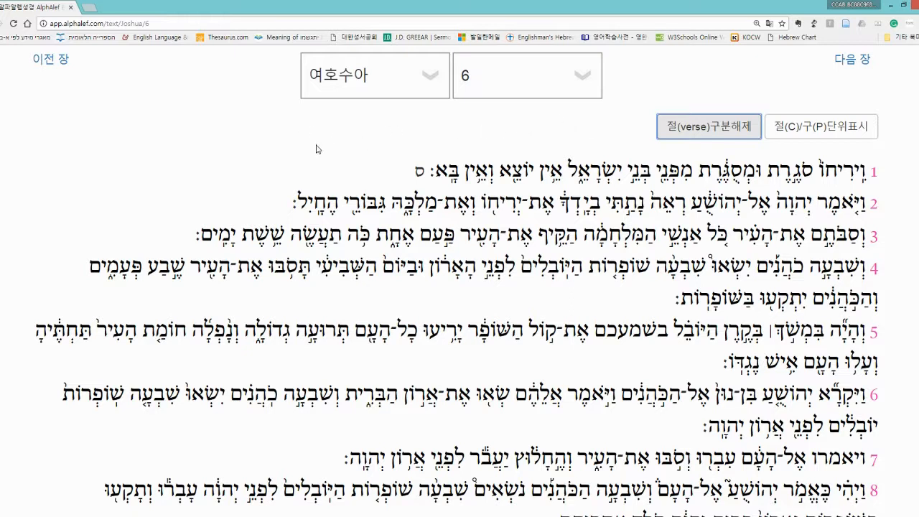
click(291, 164)
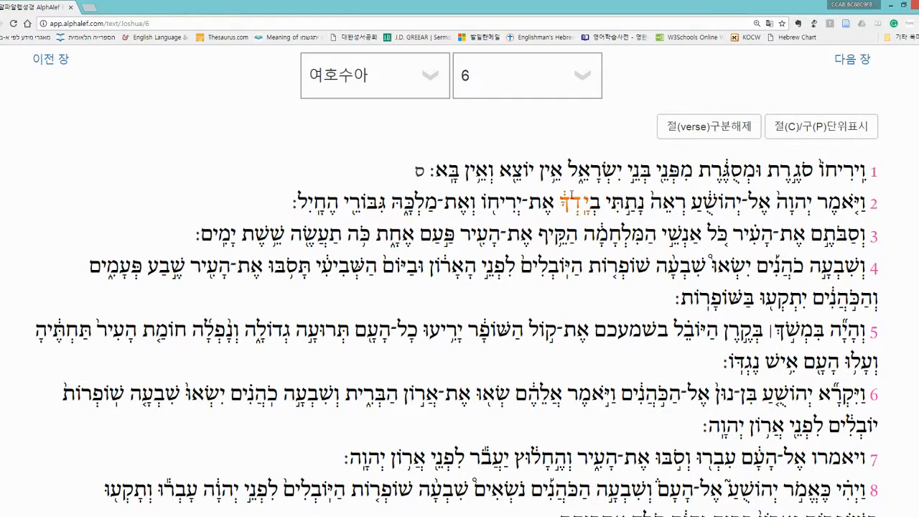
Examine the verse analysis of Joshua 6:2, highlighting the Korean phrase 네 손에 붙였으니, and close it
click(871, 210)
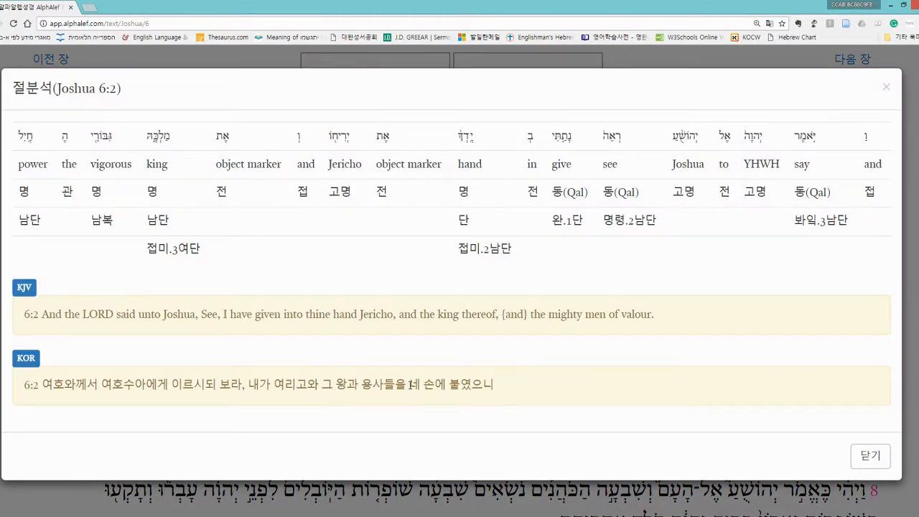
drag(409, 385, 498, 392)
click(514, 390)
click(869, 455)
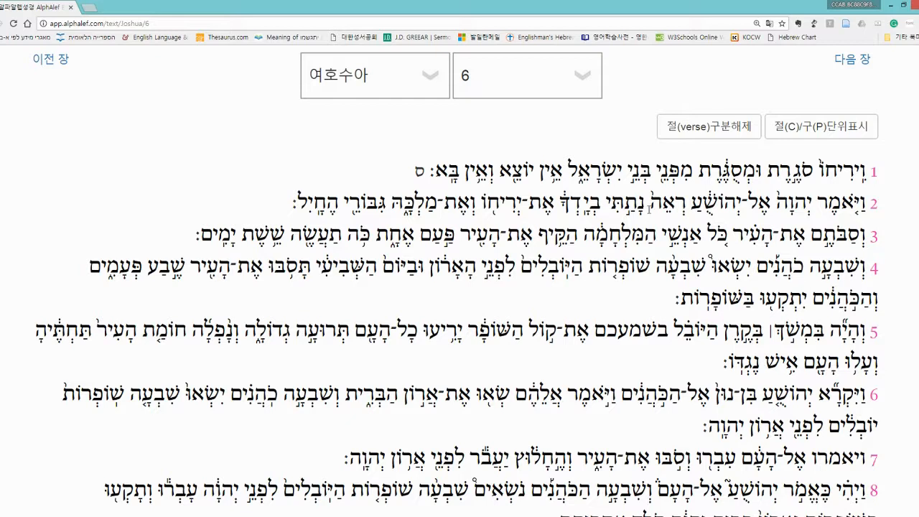
Launch Word and check the word analysis of נתתי in verse 2 of the Hebrew text
drag(650, 208, 607, 213)
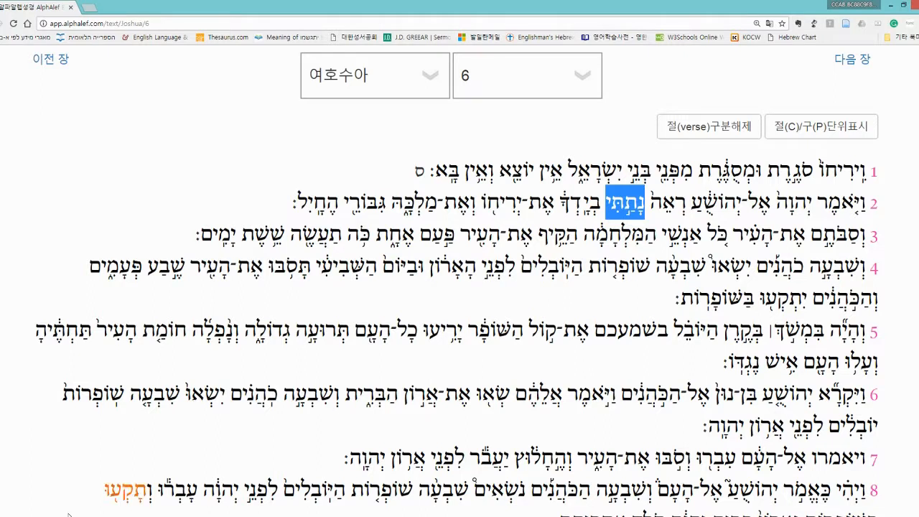
click(20, 515)
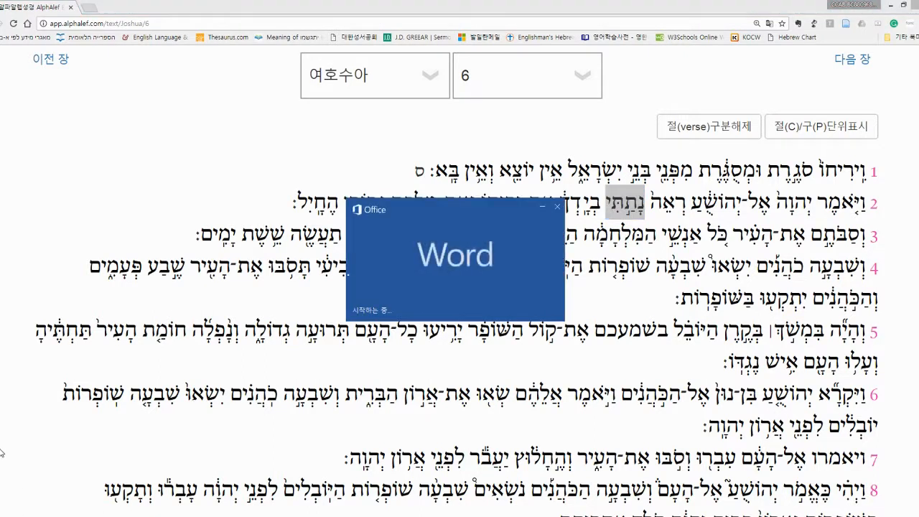
click(609, 133)
click(621, 208)
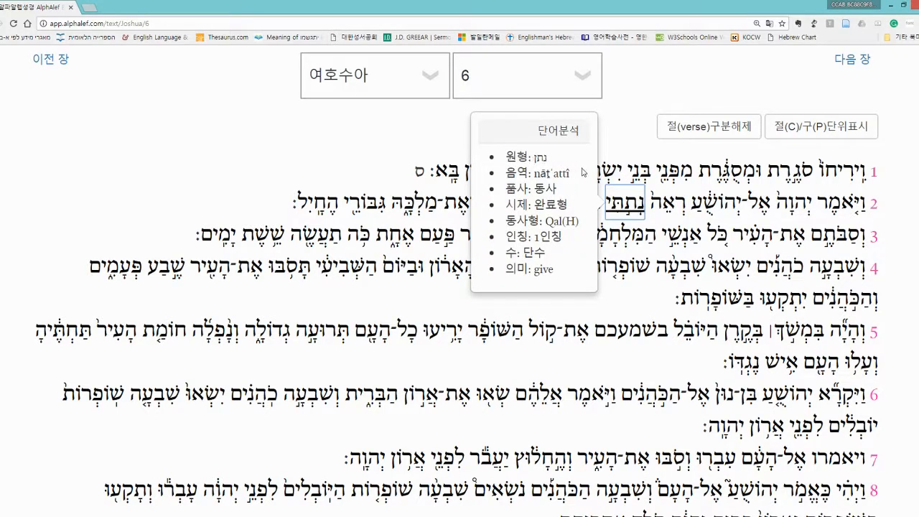
click(340, 158)
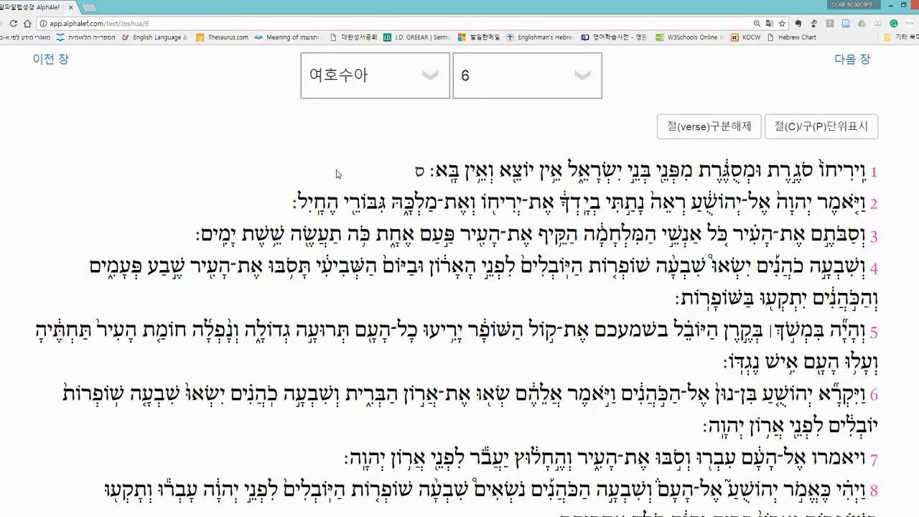
Switch to Word, create a blank document and maximize its window
key(alt+Tab)
key(Tab)
key(Tab)
key(Tab)
key(Tab)
key(Tab)
key(Tab)
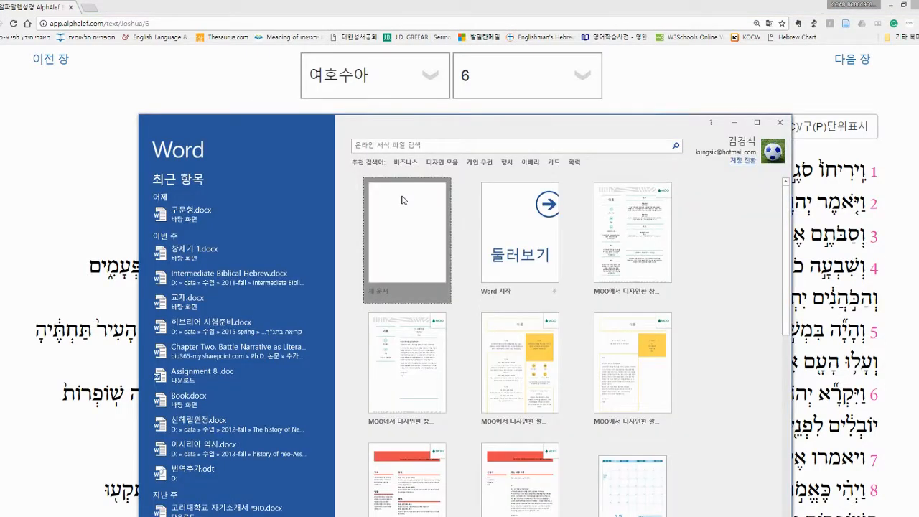
click(404, 200)
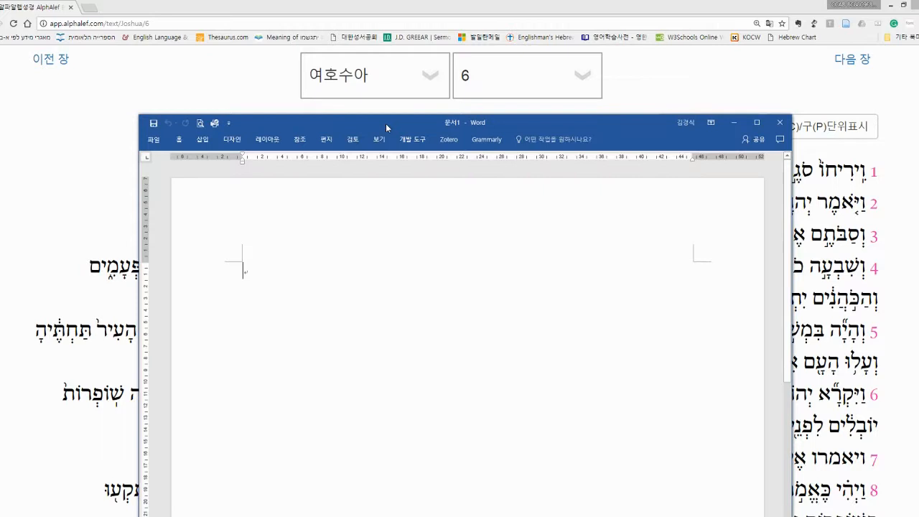
double_click(386, 124)
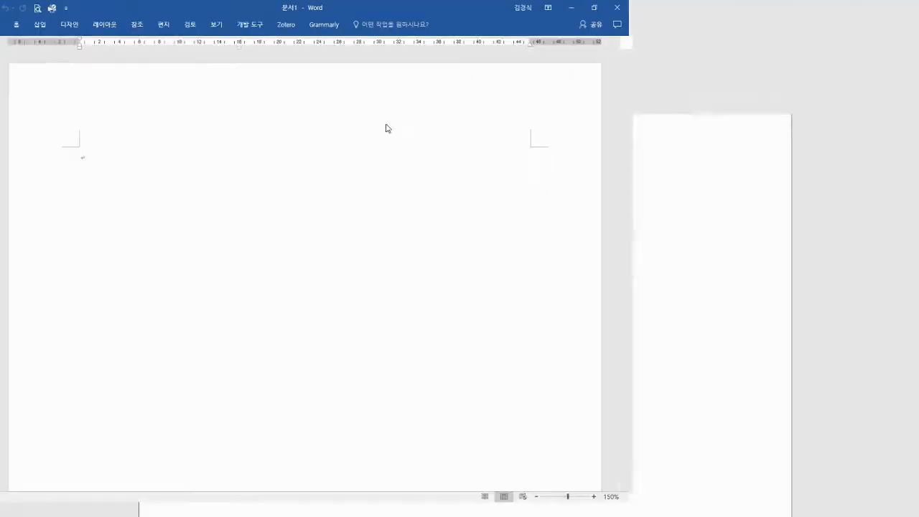
Write the root נתן in the document, greatly enlarge its font and start a new line below it
text(נת)
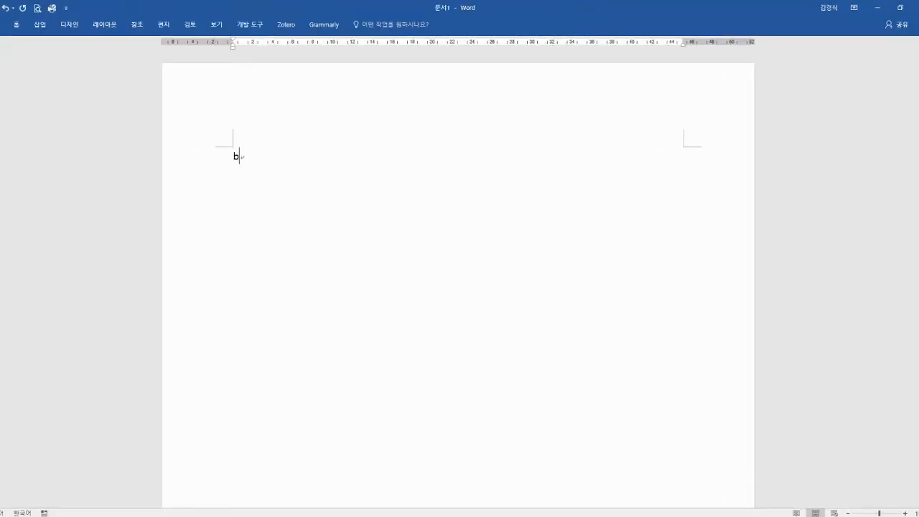
text(ן)
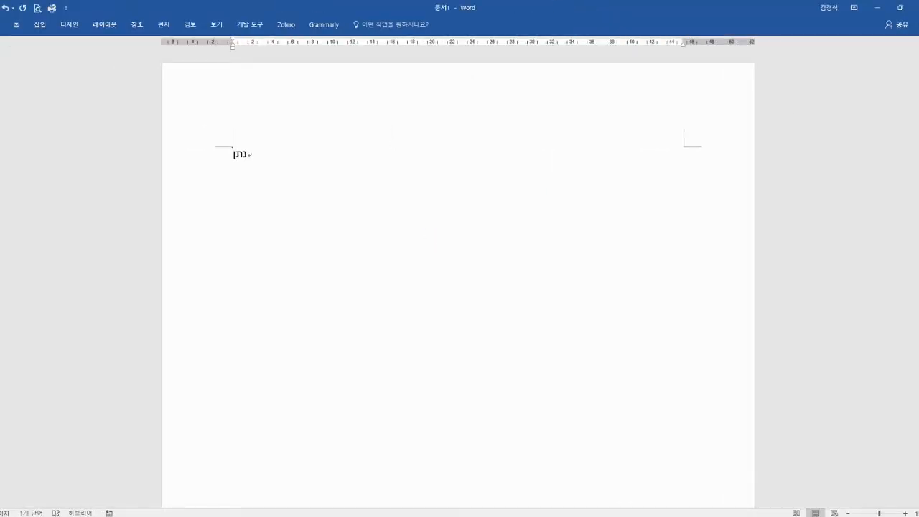
key(ctrl+a)
key(ctrl+shift+period)
key(ctrl+shift+period)
key(ctrl+shift+period)
key(ctrl+shift+period)
key(ctrl+shift+period)
key(ctrl+shift+period)
key(ctrl+shift+period)
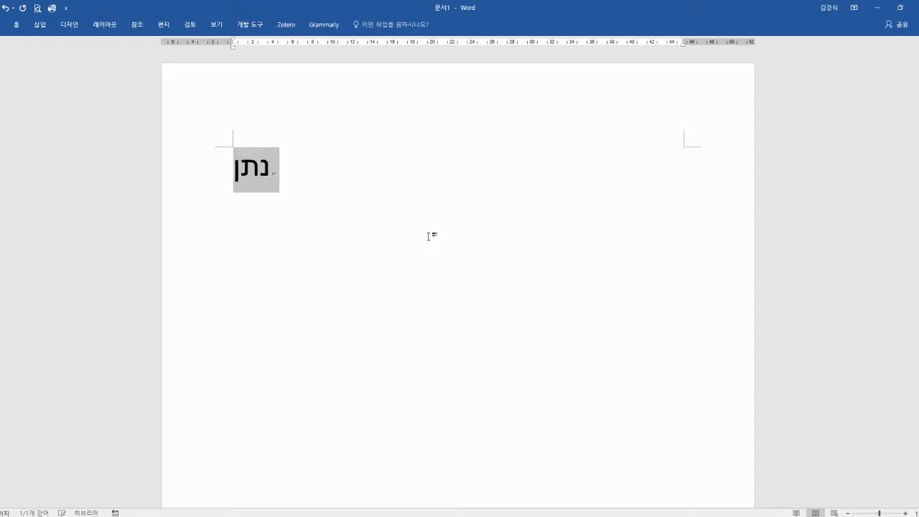
key(Left)
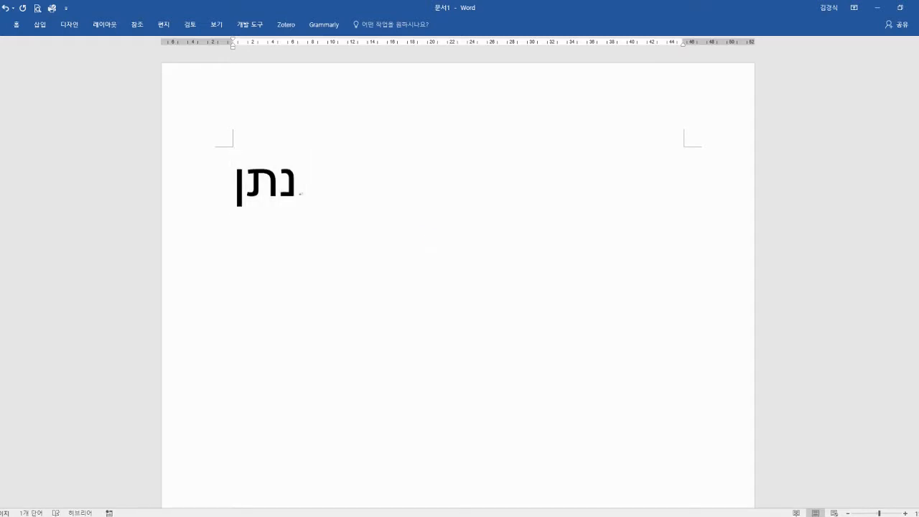
key(Return)
Return to the Hebrew text in the browser and check the word analyses of the prefix ב and ידך in verse 2
key(alt+Tab)
key(alt+Tab)
key(alt+Tab)
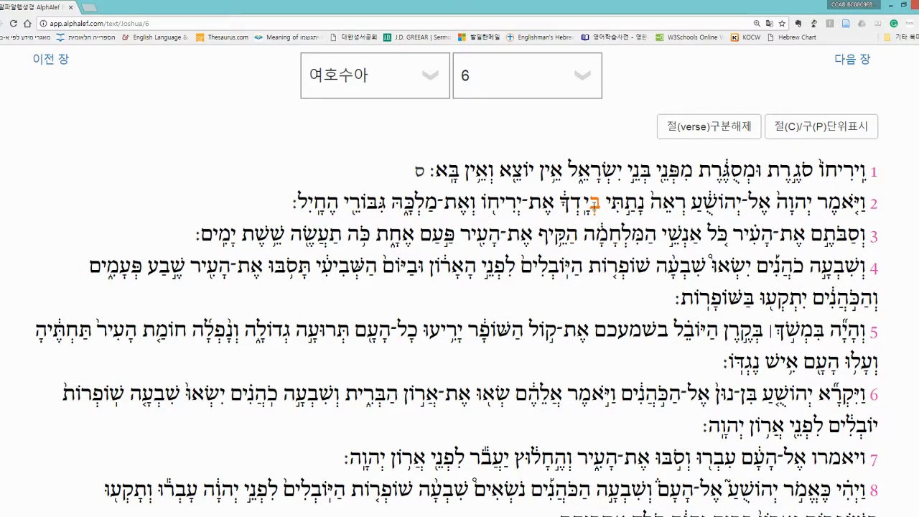
click(595, 207)
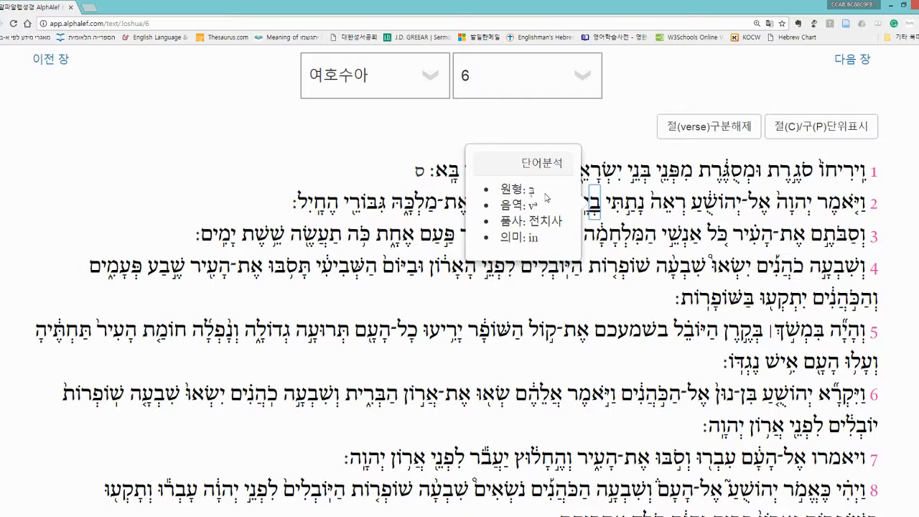
click(571, 204)
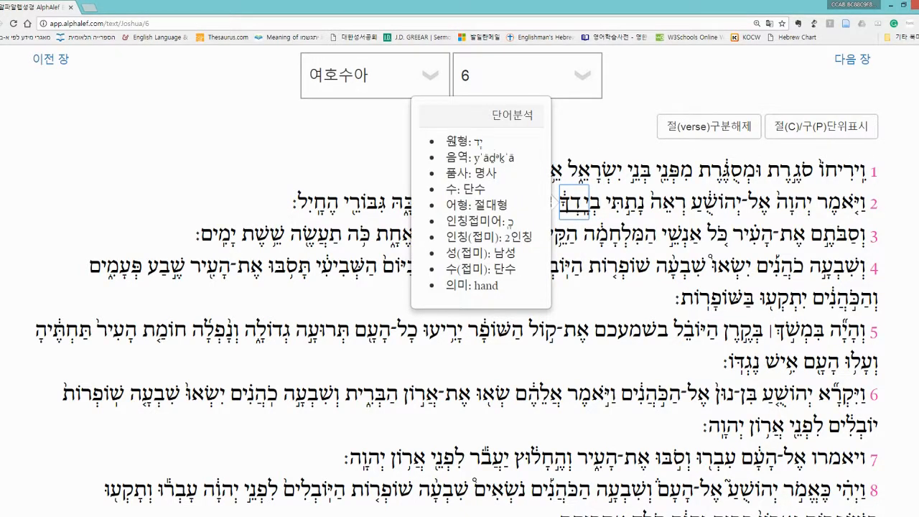
click(586, 150)
Switch to Word and write ב and יד on separate lines below נתן
key(alt+Tab)
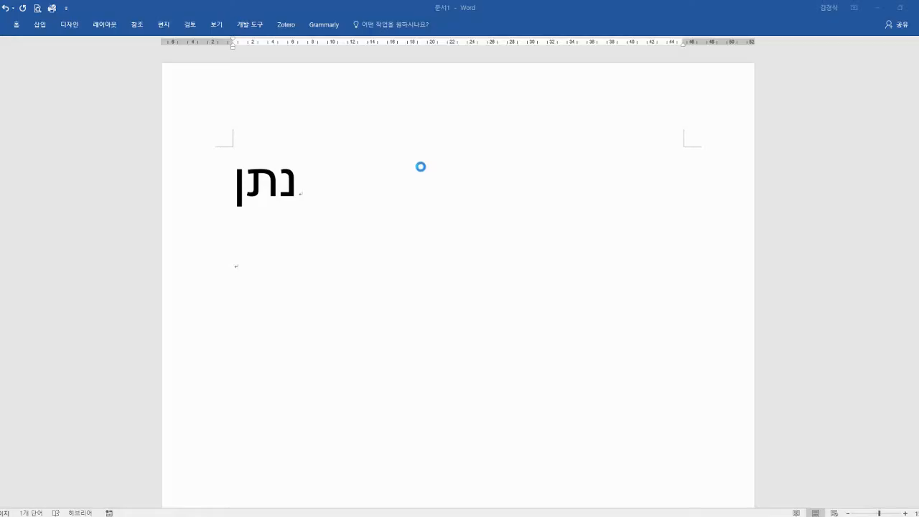
text(ב)
key(Return)
text(יד)
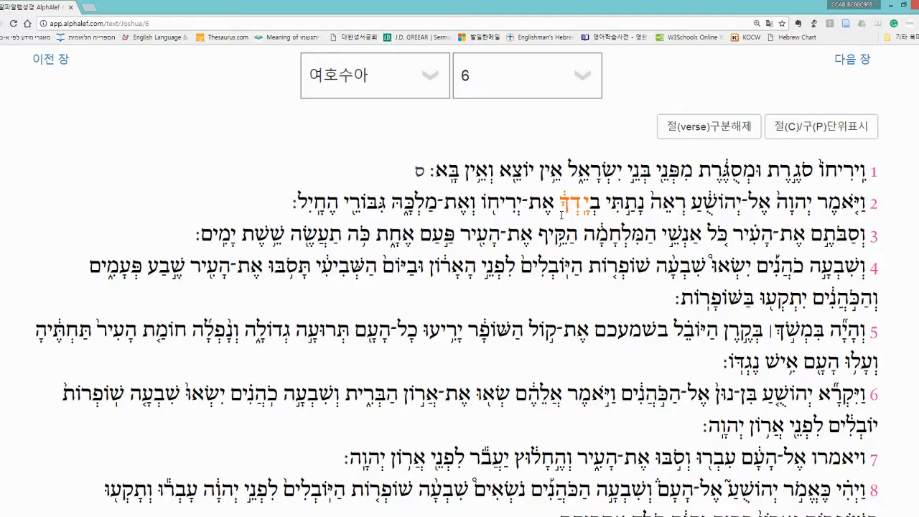
Add an empty line below יד in the Word document and label נתן as 동사
key(alt+Tab)
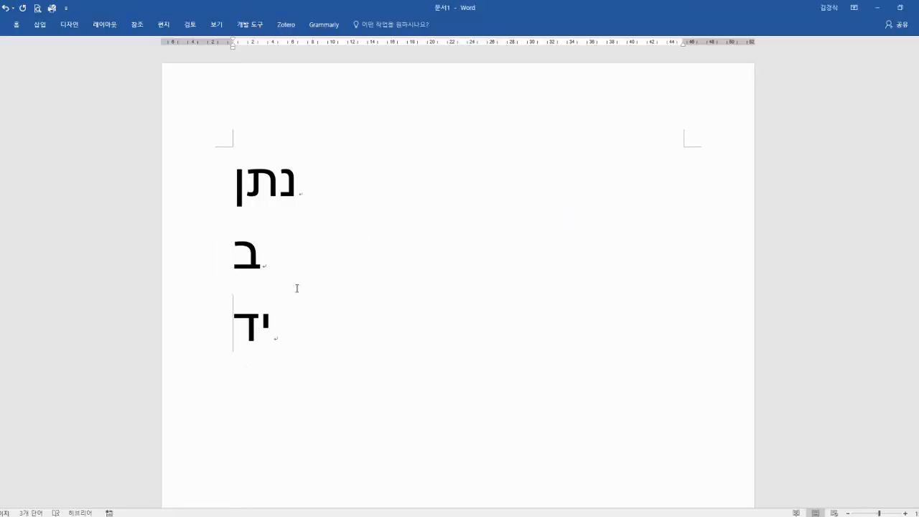
click(279, 331)
key(alt+shift)
key(Return)
key(alt+shift)
click(300, 185)
key(alt+shift)
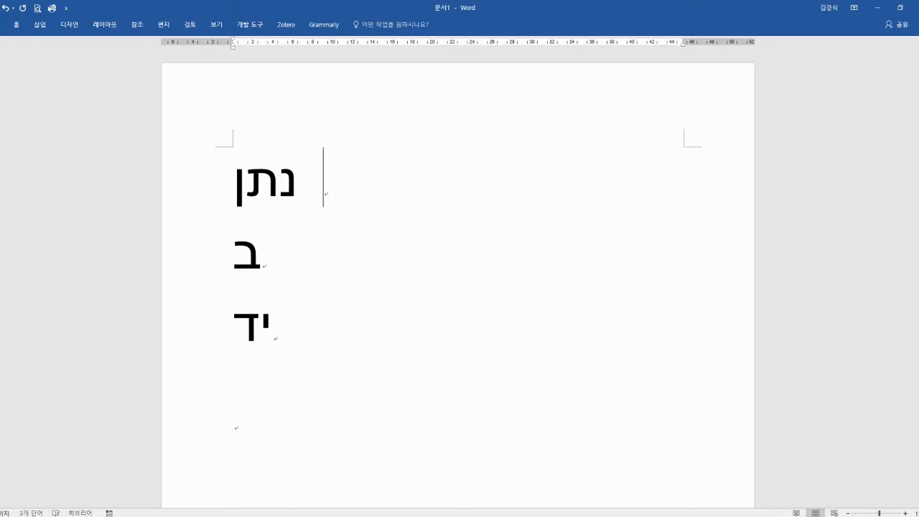
key(alt+shift)
key(alt+shift)
text(동사)
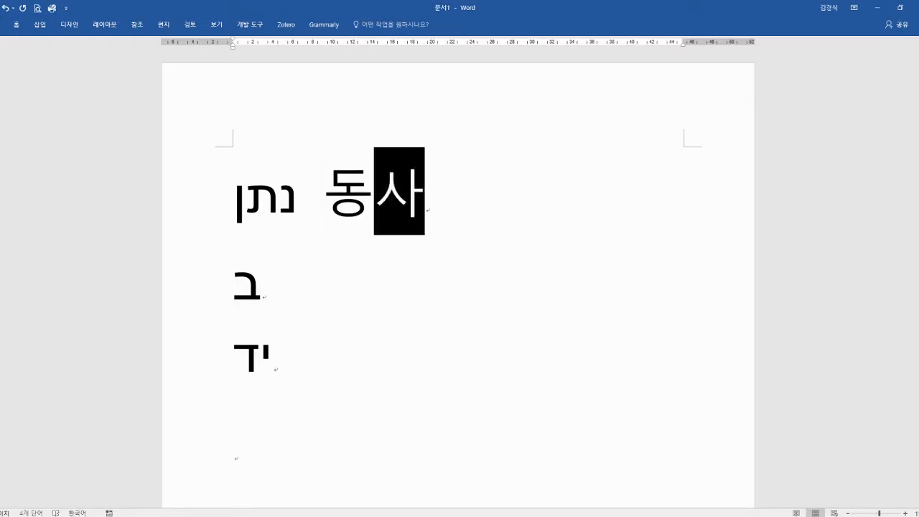
Label ב as 전치사 and יד as 명사
click(264, 281)
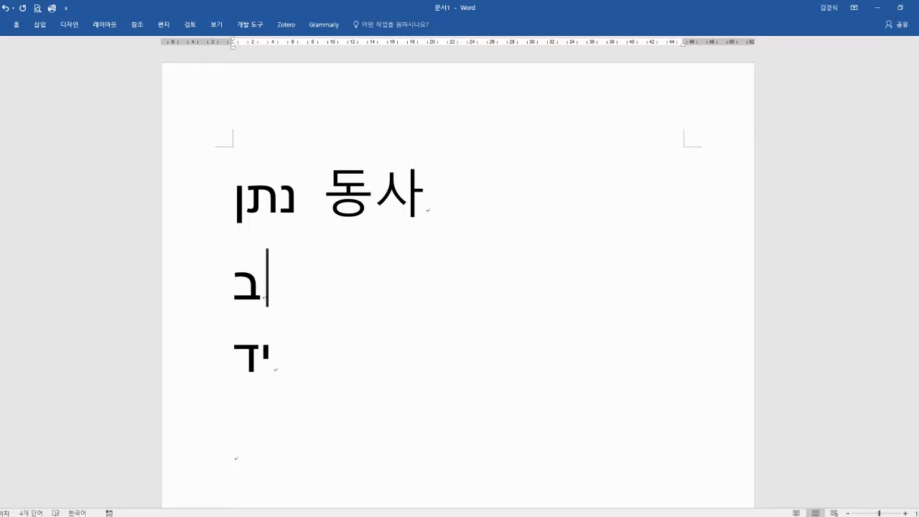
text(전치사)
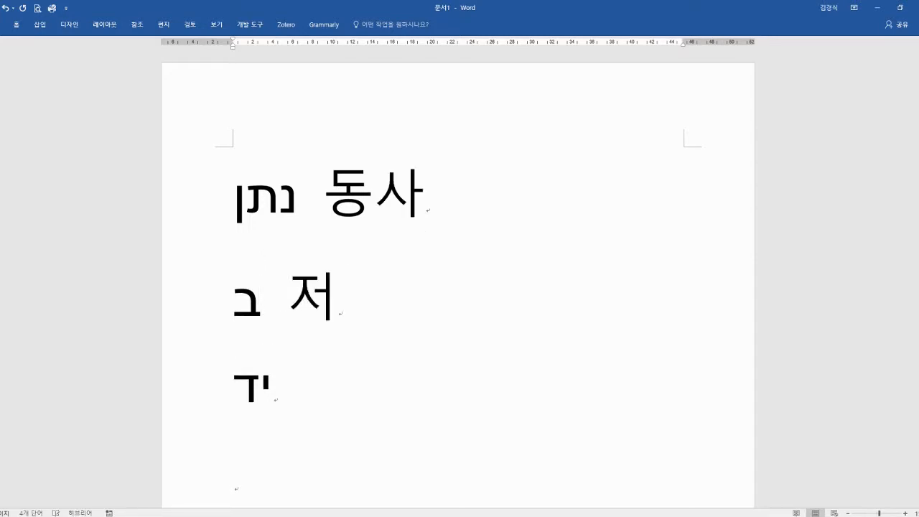
key(Down)
text(녕)
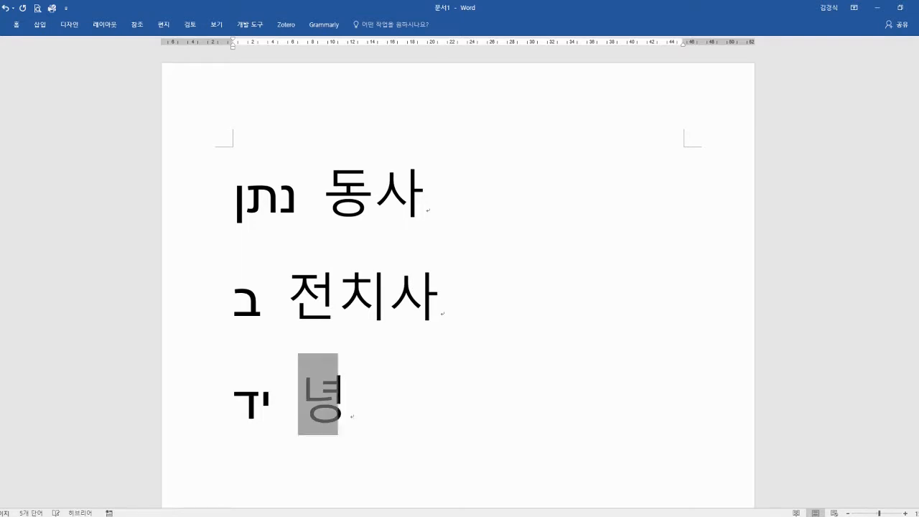
key(BackSpace)
key(BackSpace)
key(BackSpace)
text(명사)
key(Return)
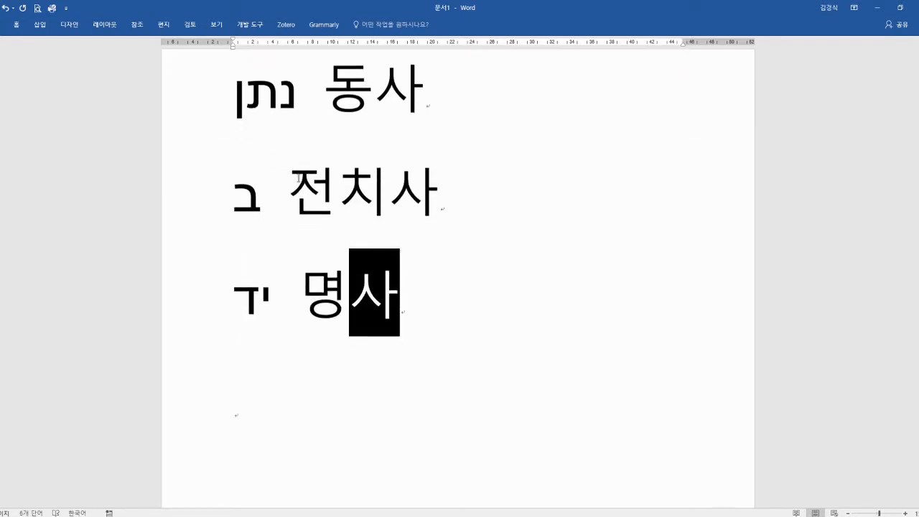
Write the combination ב+יד on the empty line below the labelled words in the Word document
scroll(371, 334, down, 2)
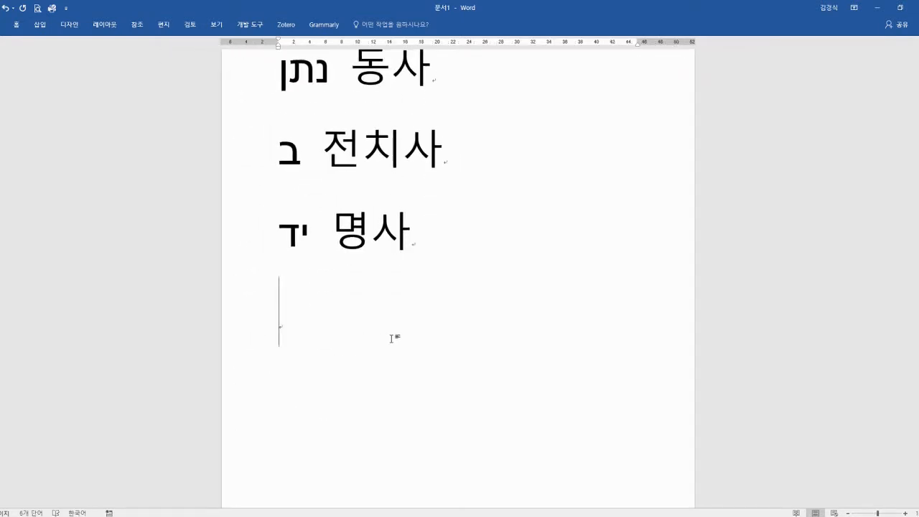
scroll(402, 342, up, 1)
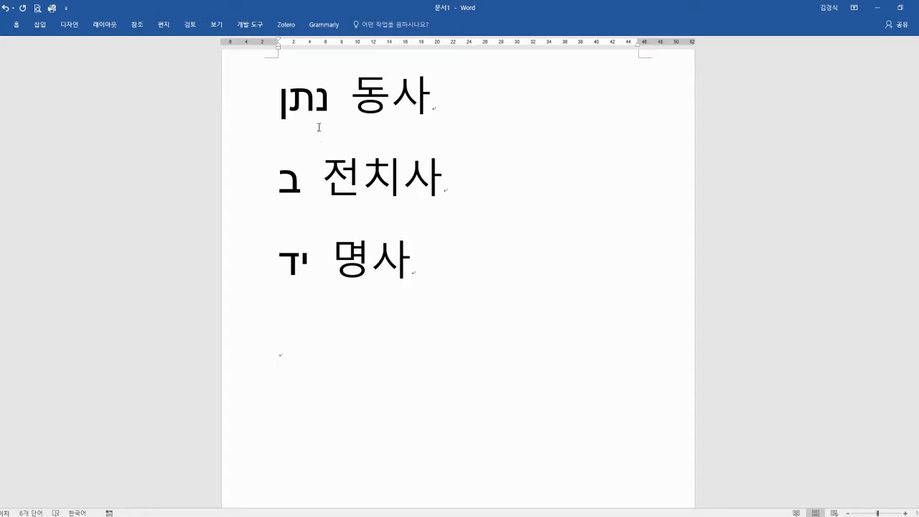
key(alt+Tab)
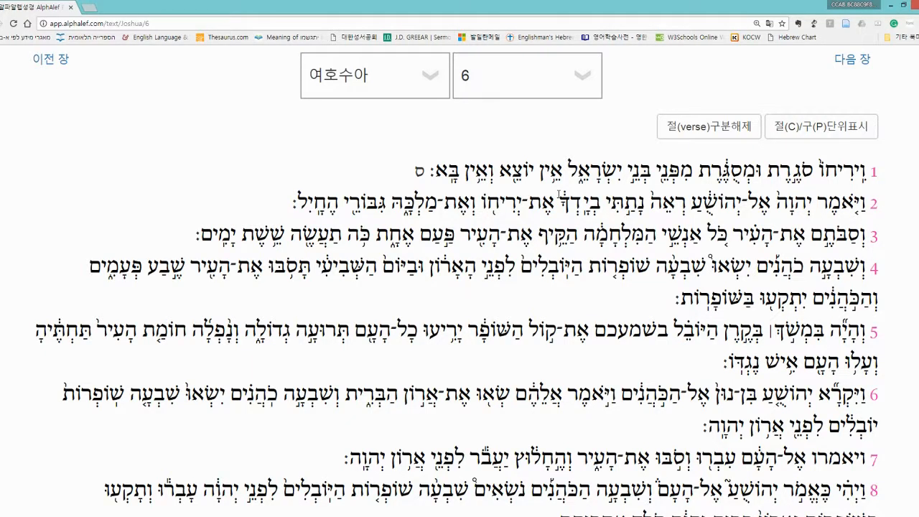
key(alt+Tab)
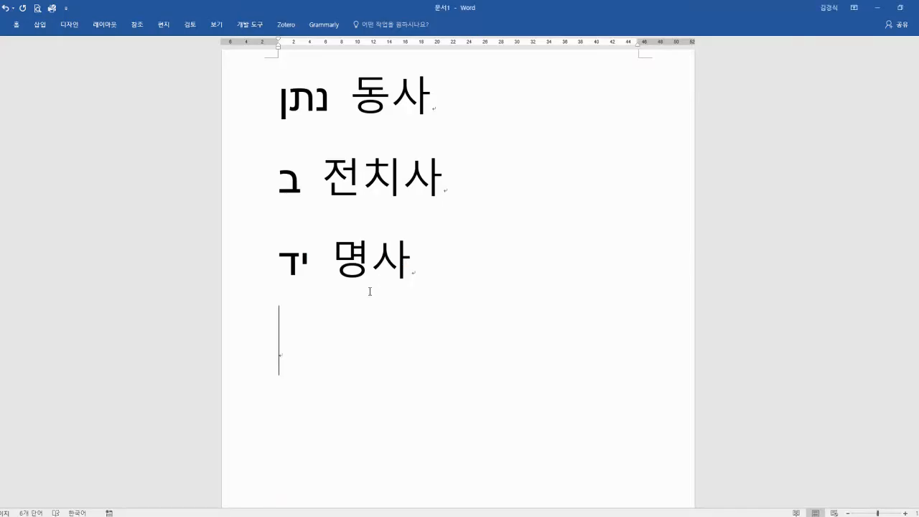
key(alt+shift)
text(בי)
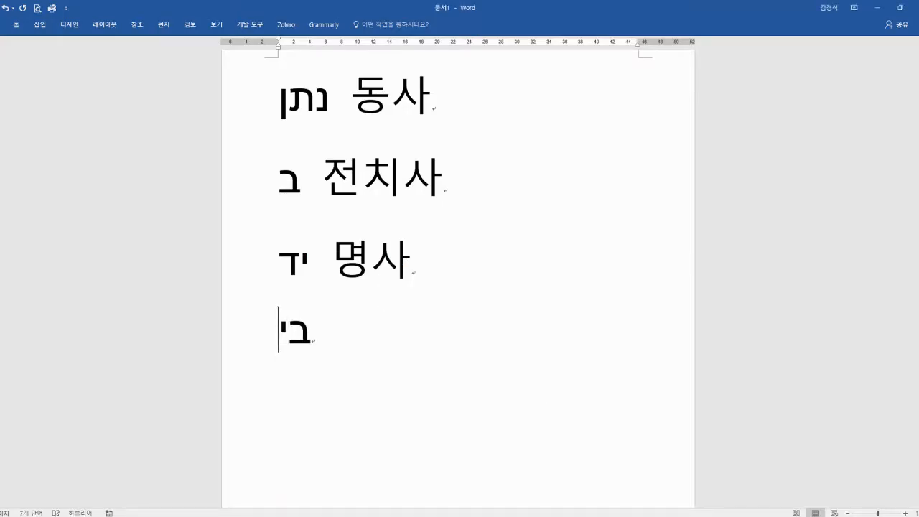
key(BackSpace)
text(+יד)
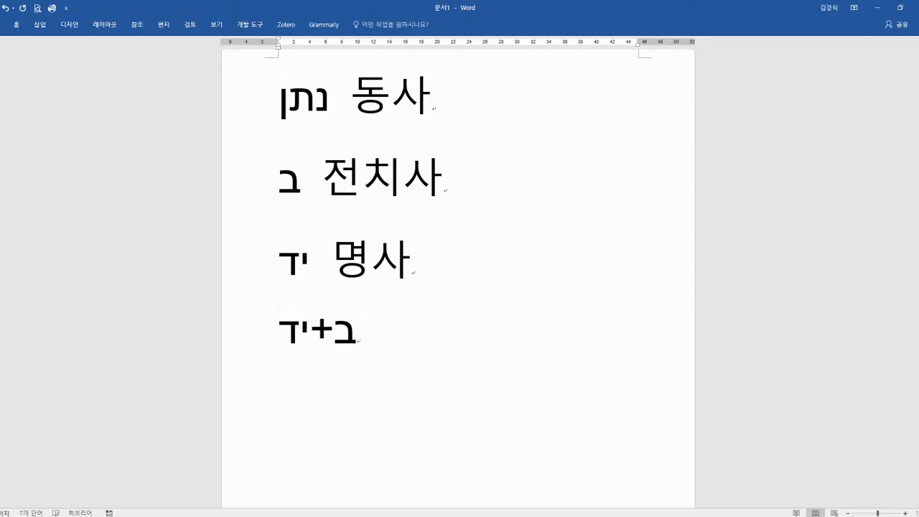
Write נתן on its own line directly above ב+יד and insert an empty line before it
click(452, 276)
key(Return)
text(נתן)
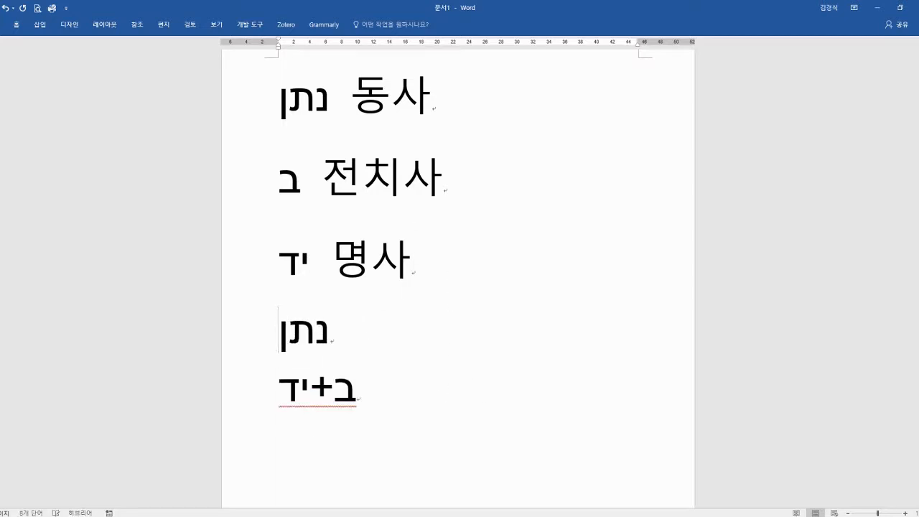
click(485, 253)
key(Return)
scroll(480, 270, down, 3)
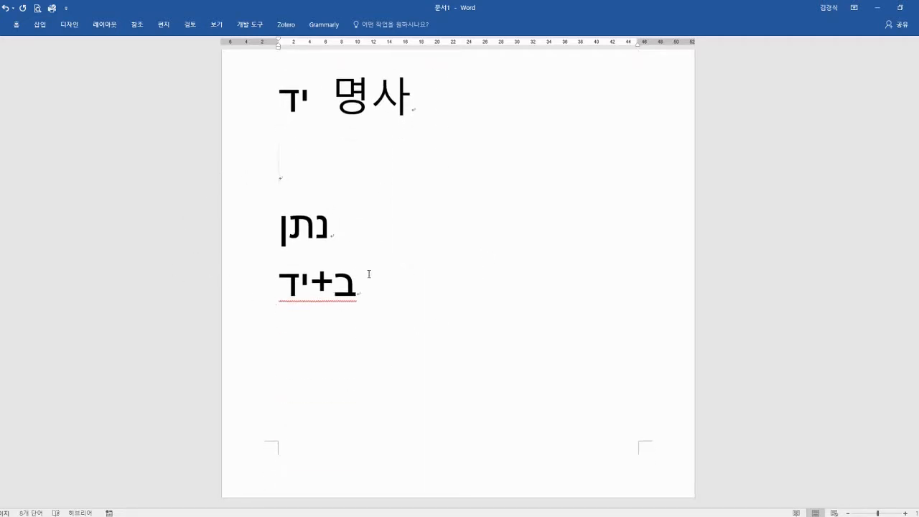
scroll(369, 273, up, 2)
scroll(382, 277, up, 2)
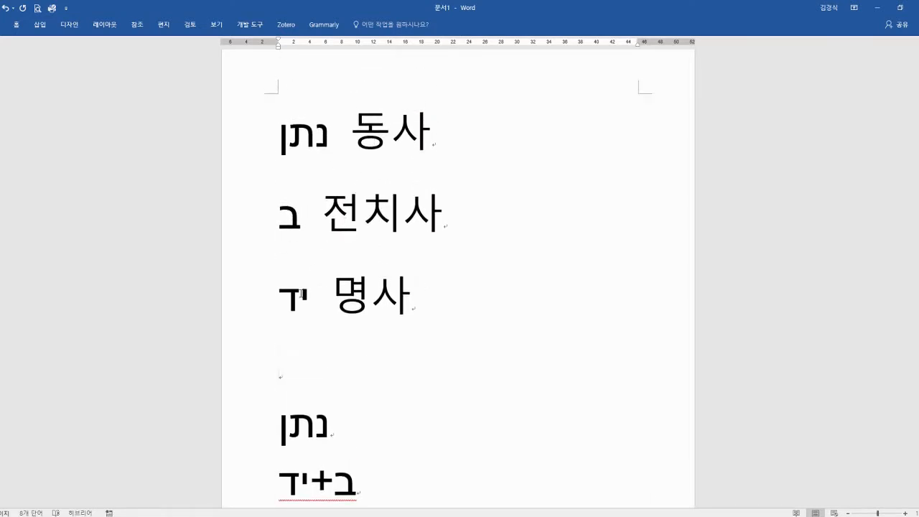
scroll(396, 312, down, 4)
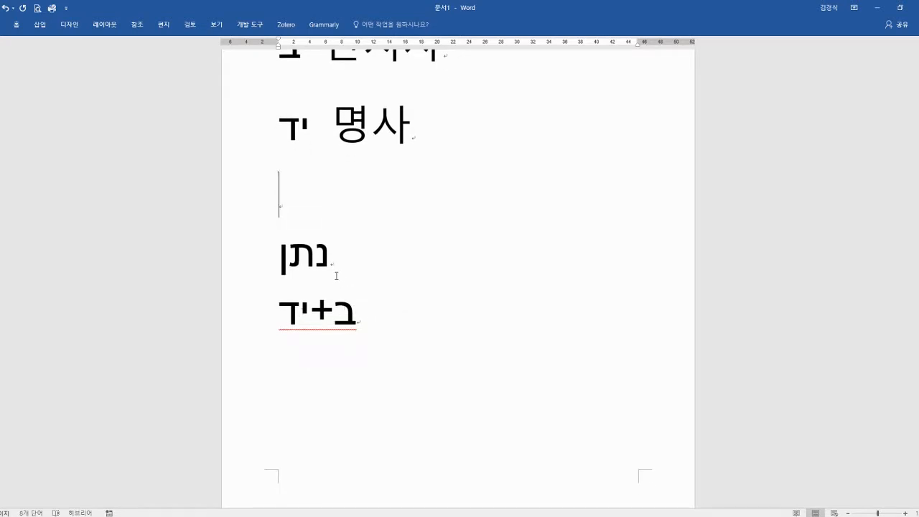
Add empty lines below ב+יד and write נתן and ב+יד on separate lines of the new second page
click(398, 323)
scroll(398, 323, down, 1)
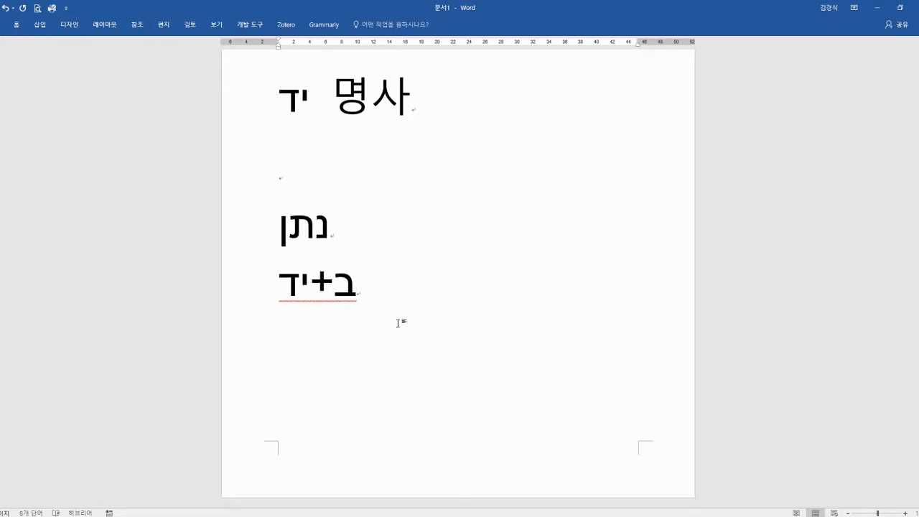
key(Return)
key(Return)
scroll(380, 322, down, 2)
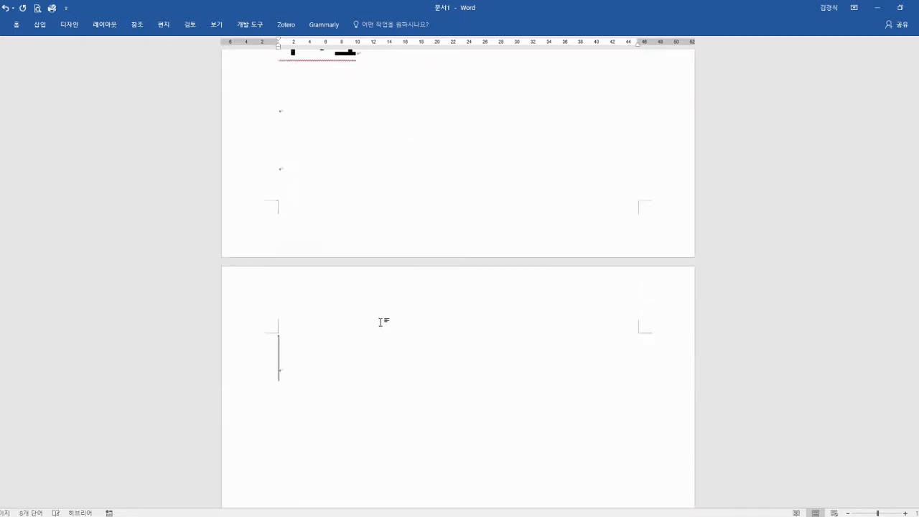
scroll(380, 324, up, 4)
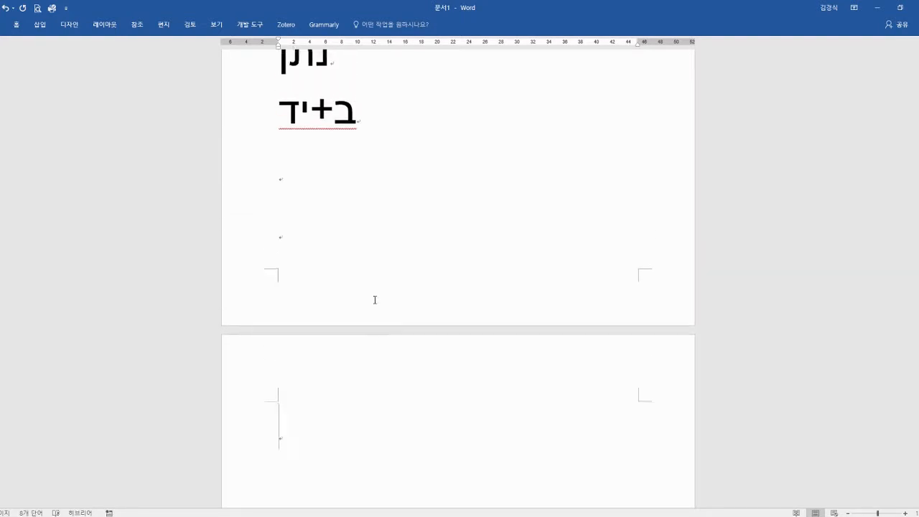
scroll(353, 201, down, 2)
text(נת)
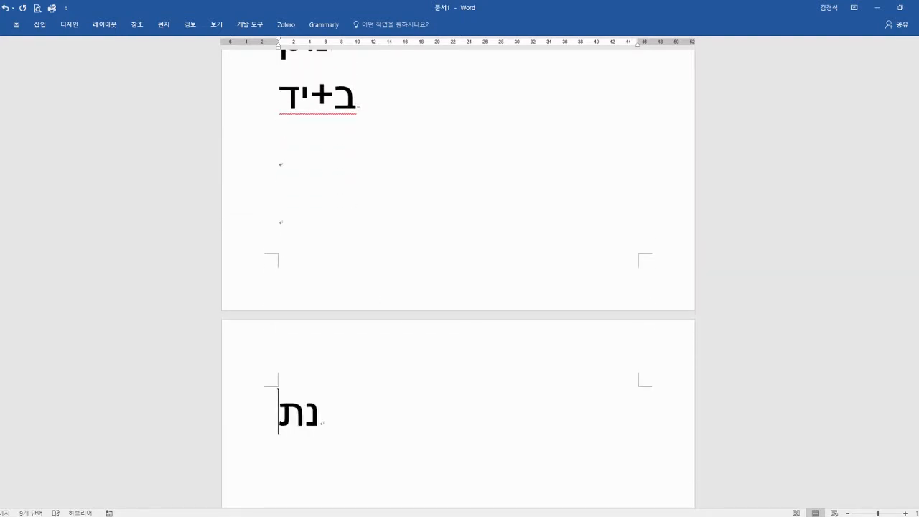
text(ן)
key(Return)
text(ב+יד)
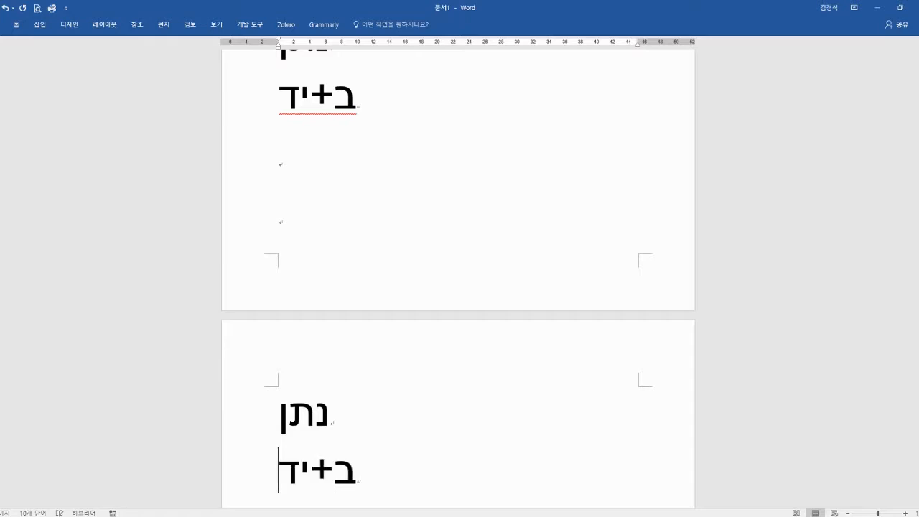
key(Up)
key(ctrl+z)
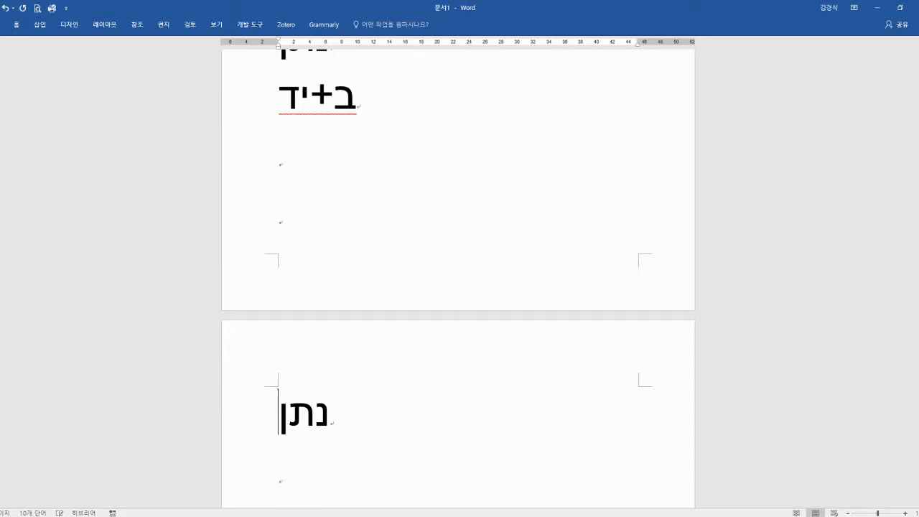
key(ctrl+y)
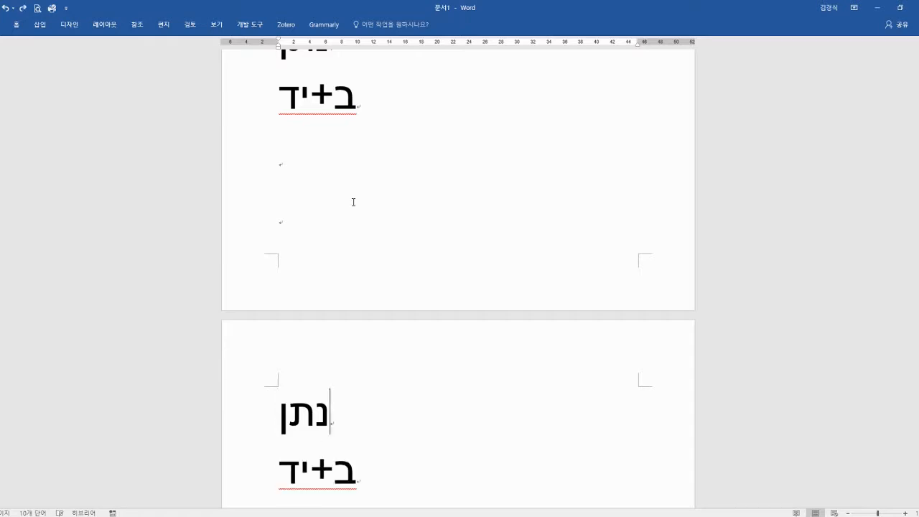
Insert a line above נתן on the second page and write clause on it
key(Home)
key(Return)
key(Up)
scroll(425, 206, down, 6)
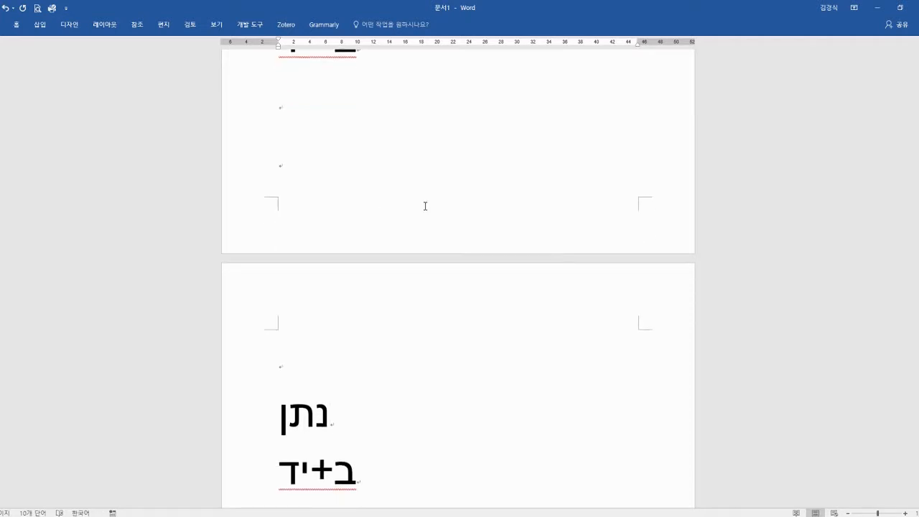
text(c)
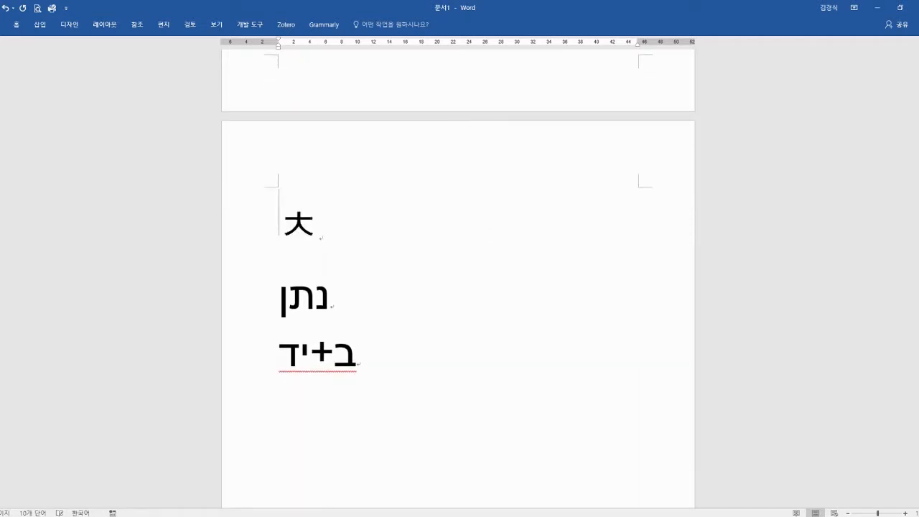
text(kla)
key(BackSpace)
key(BackSpace)
key(BackSpace)
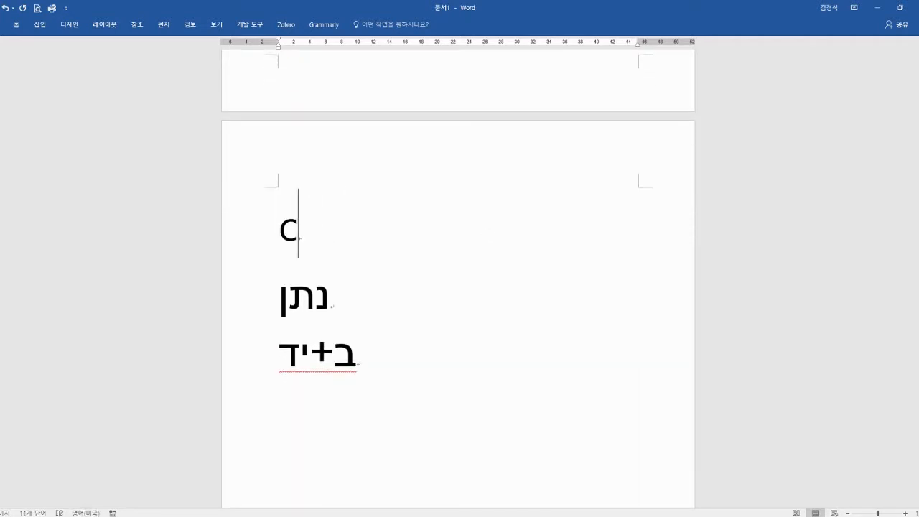
text(lause)
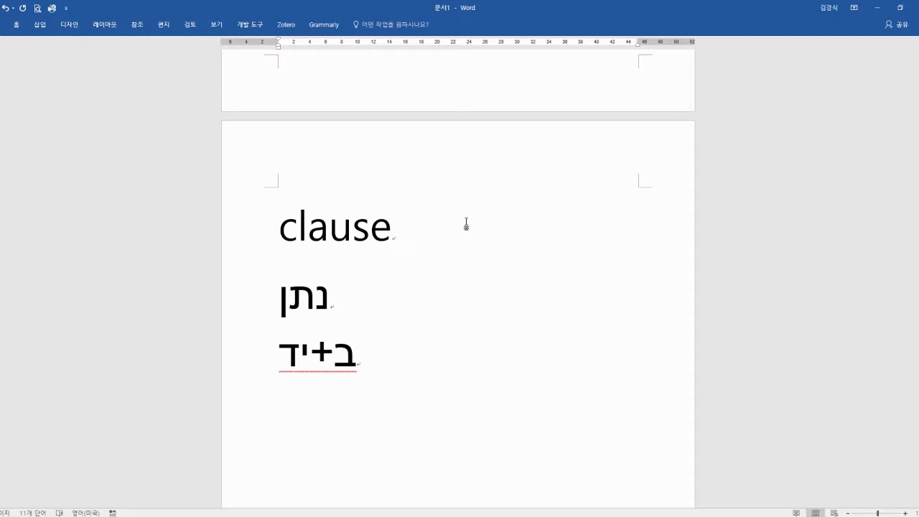
Insert a line above clause and write verse on it
key(Left)
key(Left)
key(Left)
key(Left)
key(Left)
key(Left)
key(Return)
key(Up)
text(verse)
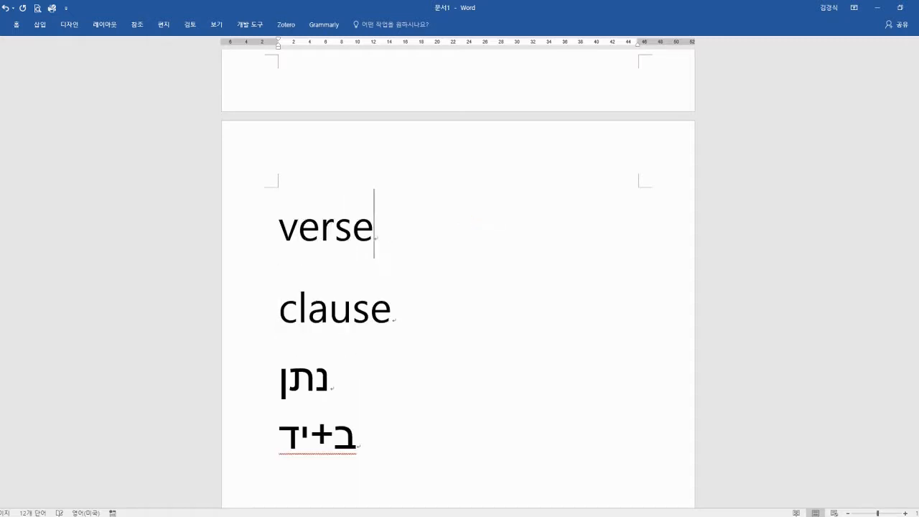
scroll(459, 251, down, 2)
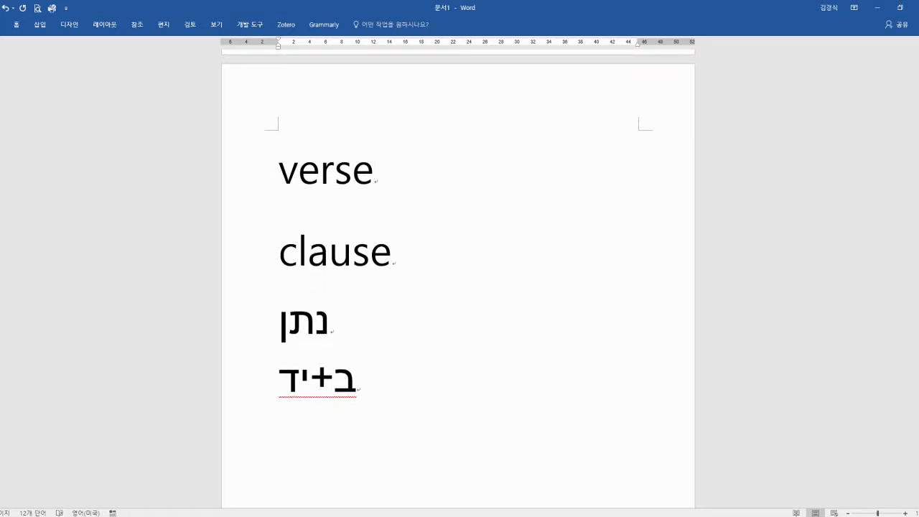
double_click(334, 165)
click(399, 203)
click(346, 242)
click(314, 176)
click(311, 244)
scroll(341, 269, up, 1)
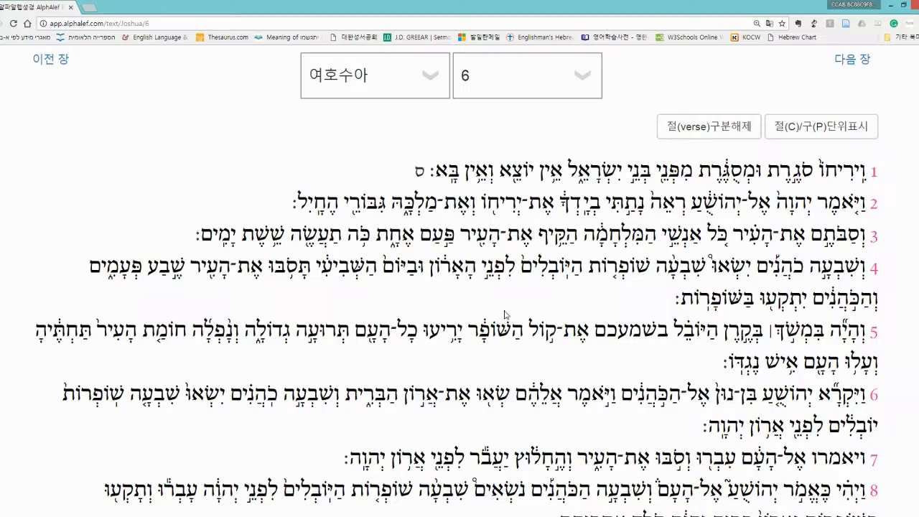
Switch to the AlphAlef Bible site in the browser and open its query search page (쿼리검색)
scroll(460, 287, up, 1)
click(395, 69)
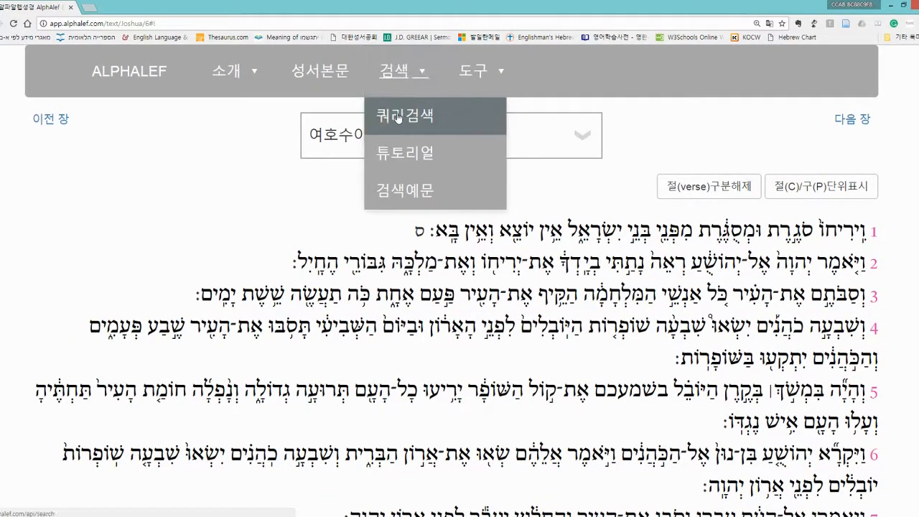
click(399, 117)
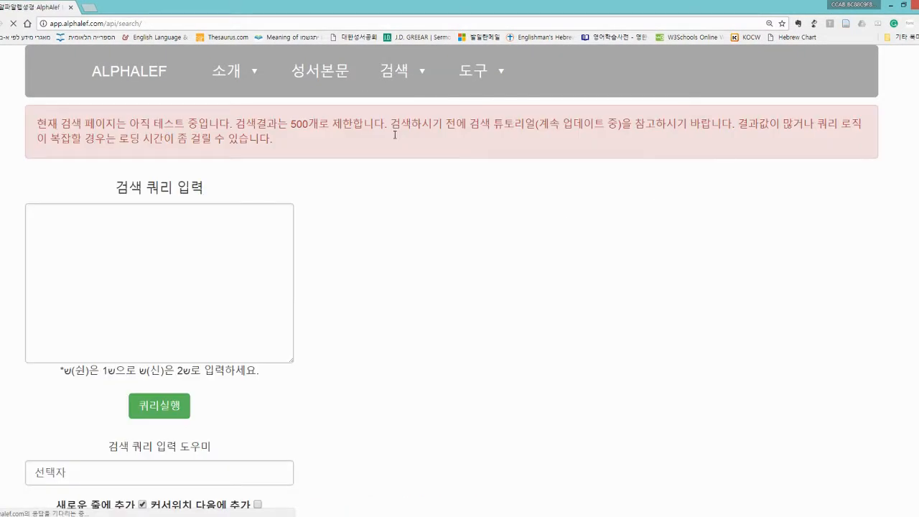
scroll(318, 265, down, 2)
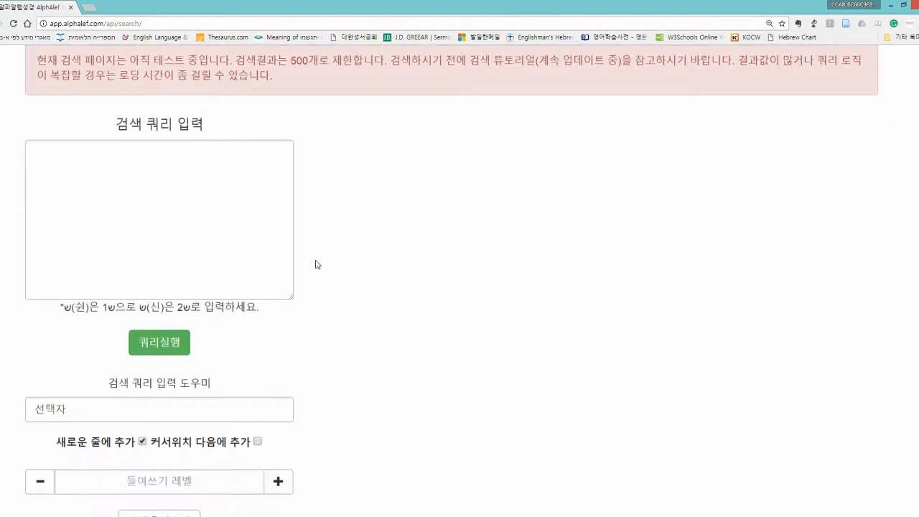
scroll(58, 263, up, 1)
Switch to Word to review the verse and clause lines, and return to the query search page in the browser
key(alt+Tab)
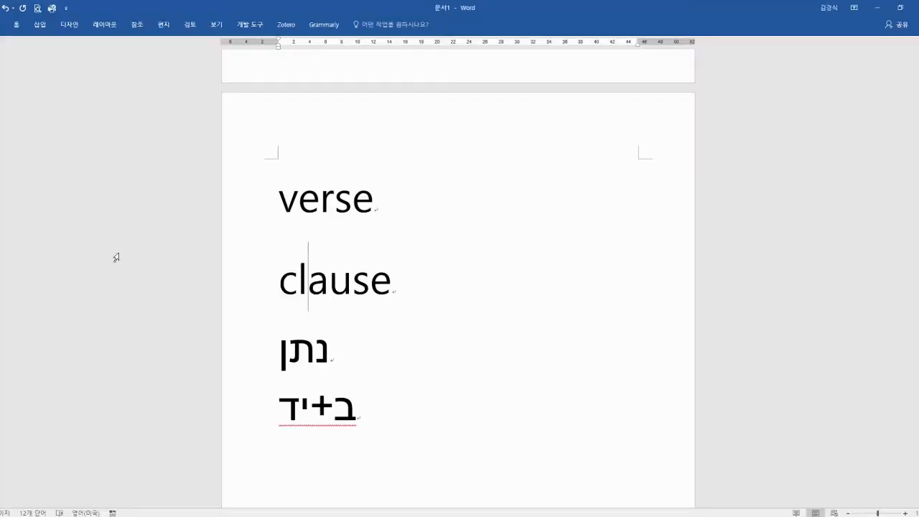
triple_click(332, 212)
click(388, 280)
key(alt+Tab)
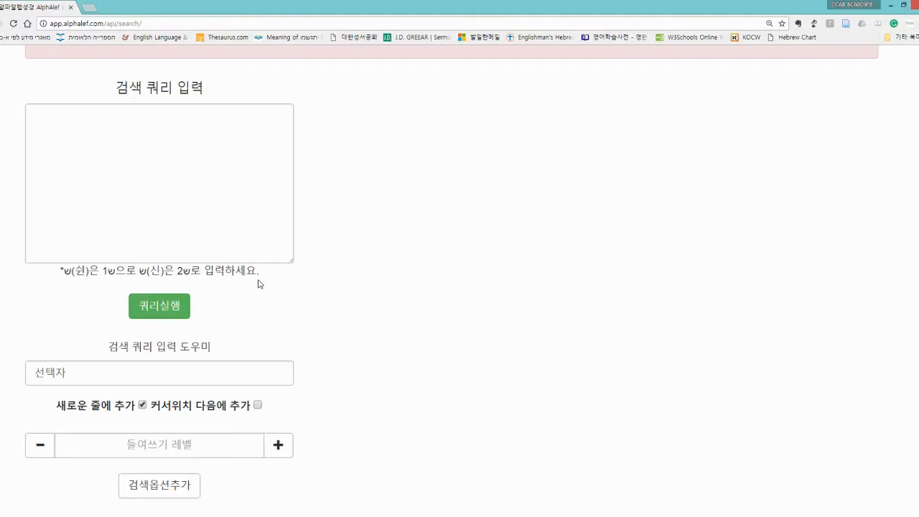
Choose 절(verse)선택 as the selector in the query helper and add it to the search query
click(127, 372)
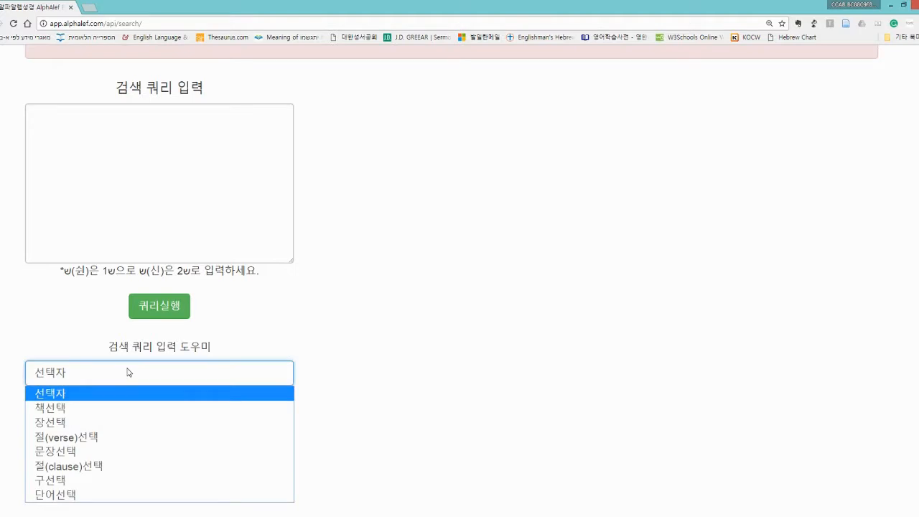
click(132, 441)
click(447, 396)
scroll(330, 373, down, 1)
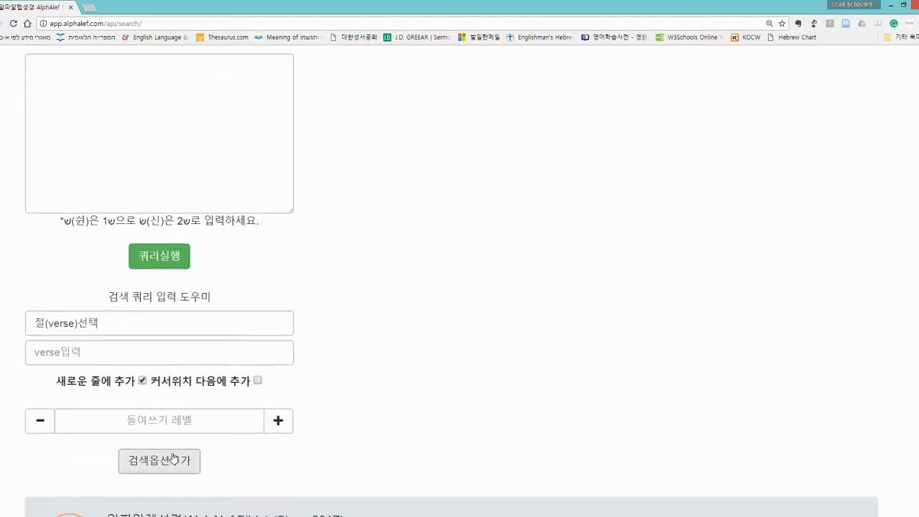
click(167, 461)
scroll(343, 370, up, 1)
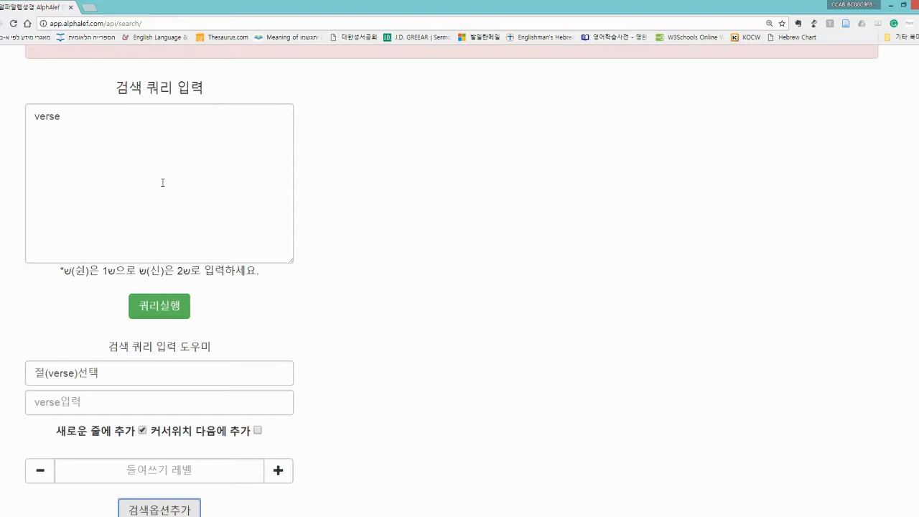
scroll(179, 202, down, 3)
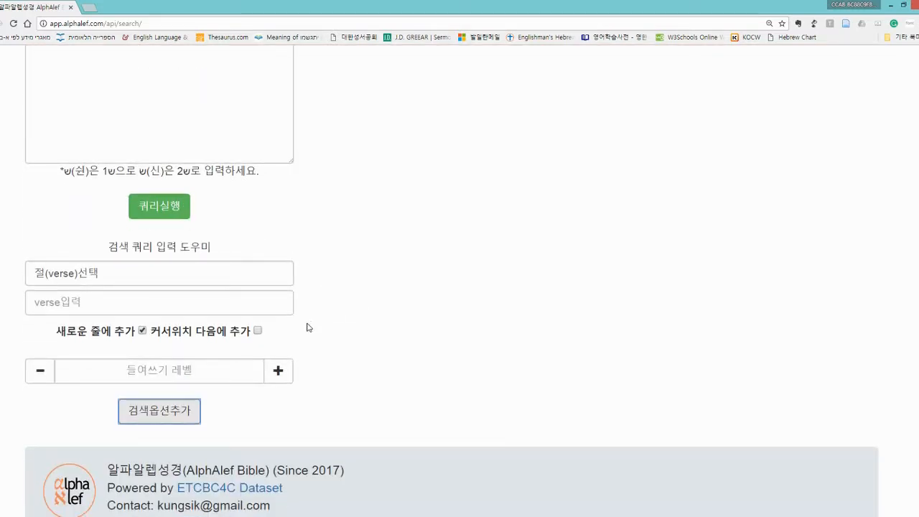
scroll(308, 328, up, 1)
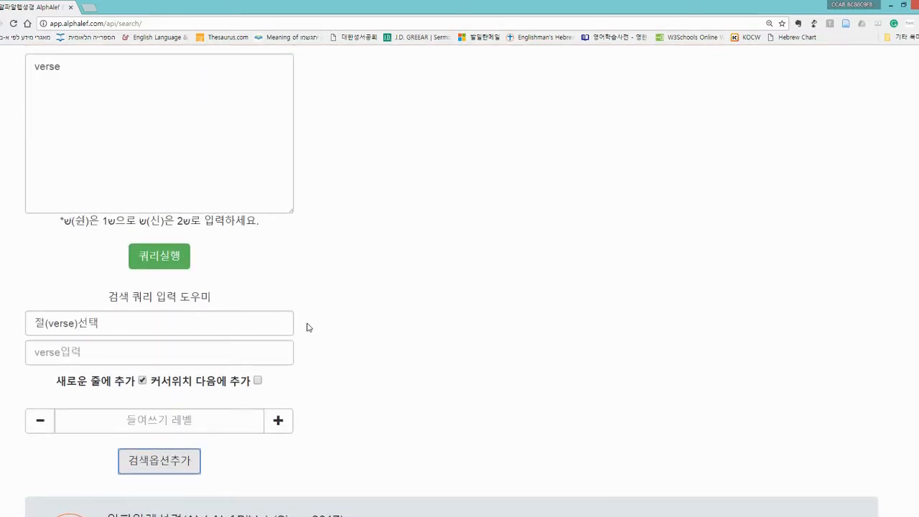
Choose 책선택 as the selector with 창세기 as the book, and add it to the search query
click(201, 330)
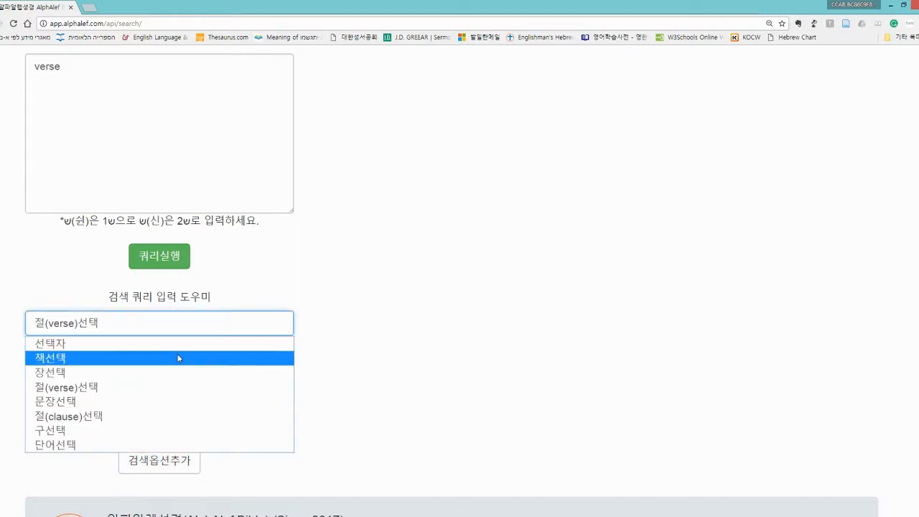
click(174, 359)
click(113, 359)
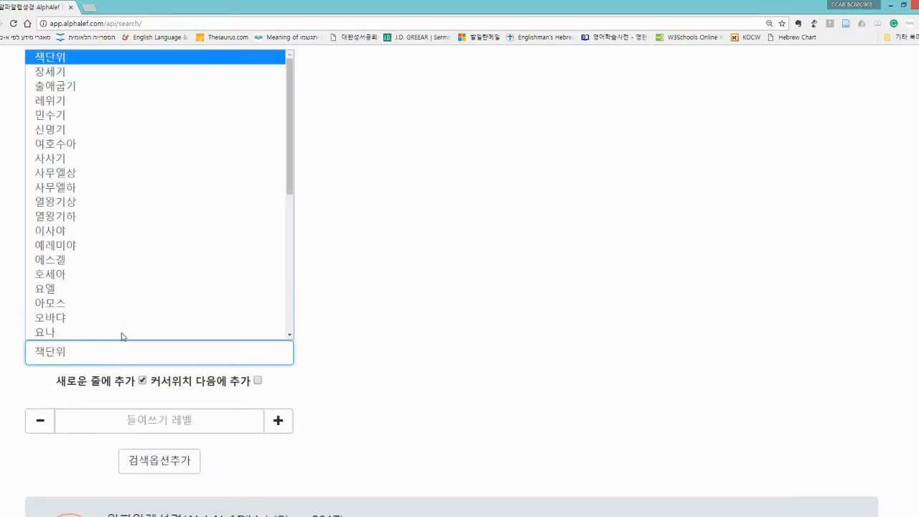
click(168, 72)
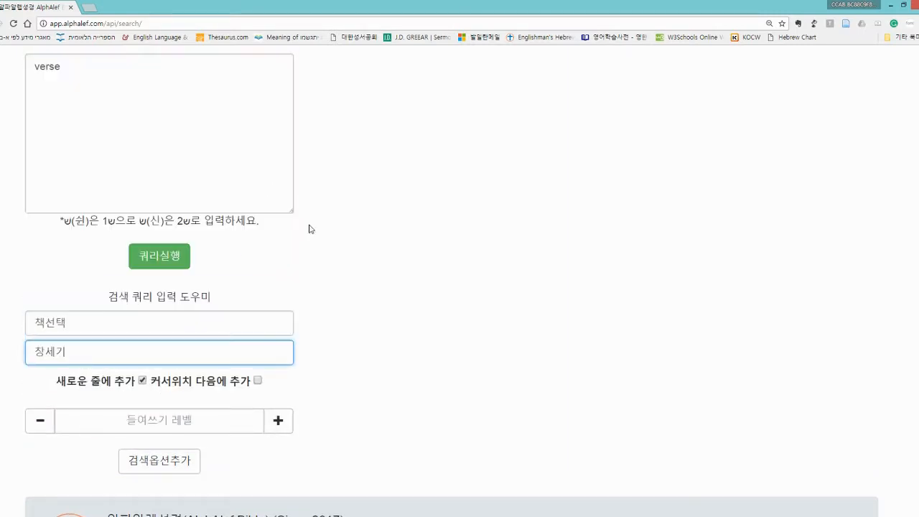
scroll(316, 306, up, 1)
scroll(307, 311, down, 3)
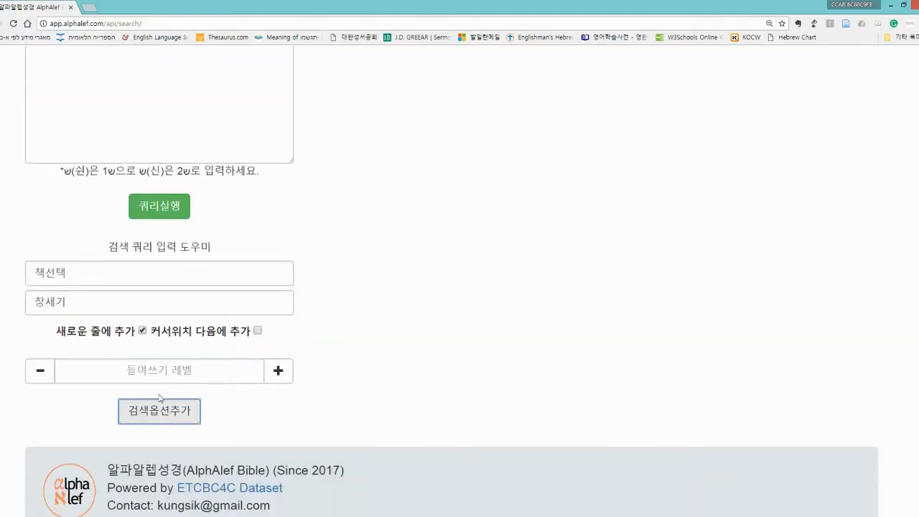
click(165, 353)
Delete the verse line from the search query, keeping only the Genesis book line
double_click(37, 217)
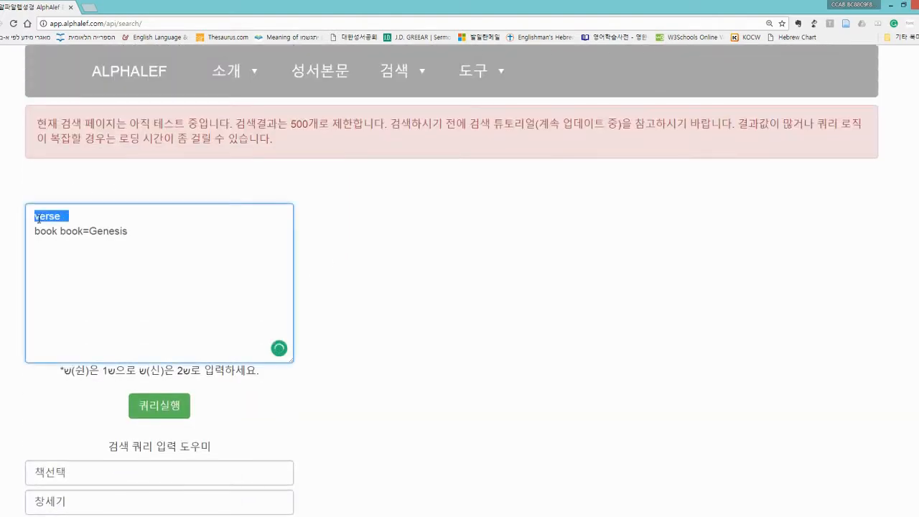
key(Delete)
key(Delete)
click(368, 302)
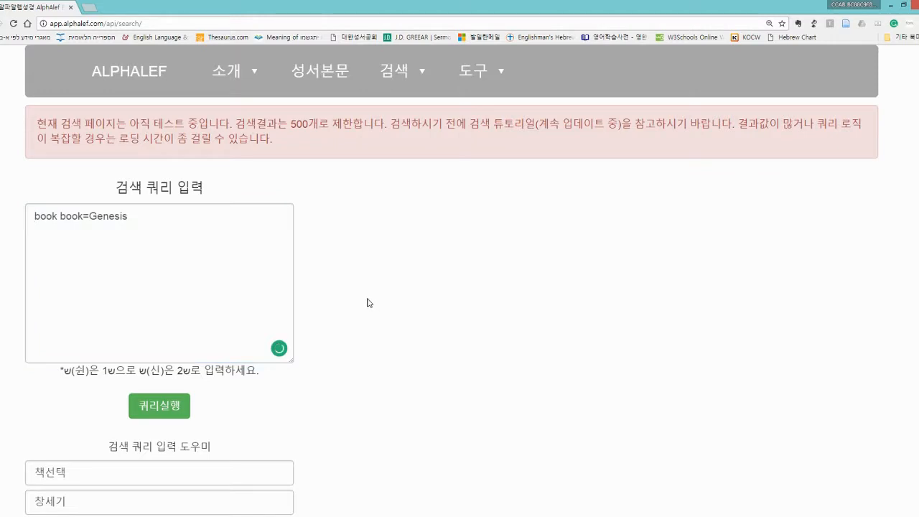
Choose 절(verse)선택 as the selector in the query helper and add it as a new unindented line below the Genesis book line
scroll(127, 409, down, 2)
click(122, 380)
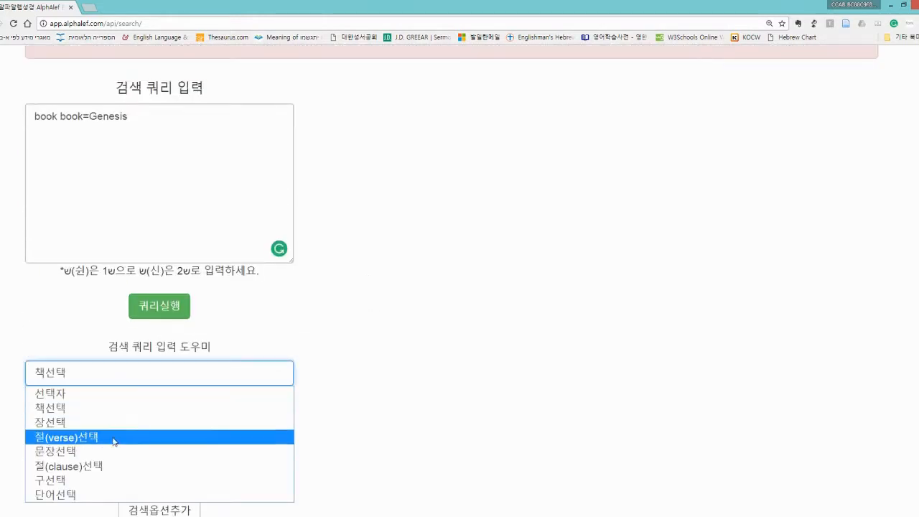
click(113, 438)
click(198, 504)
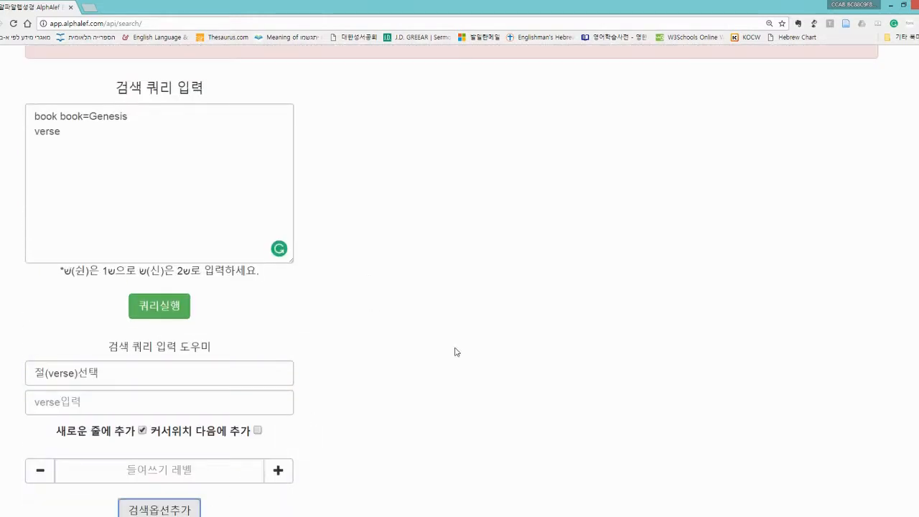
Delete the unindented verse line from the search query
click(131, 137)
key(shift+Left)
key(shift+Left)
key(shift+Left)
key(shift+Left)
key(shift+Left)
key(BackSpace)
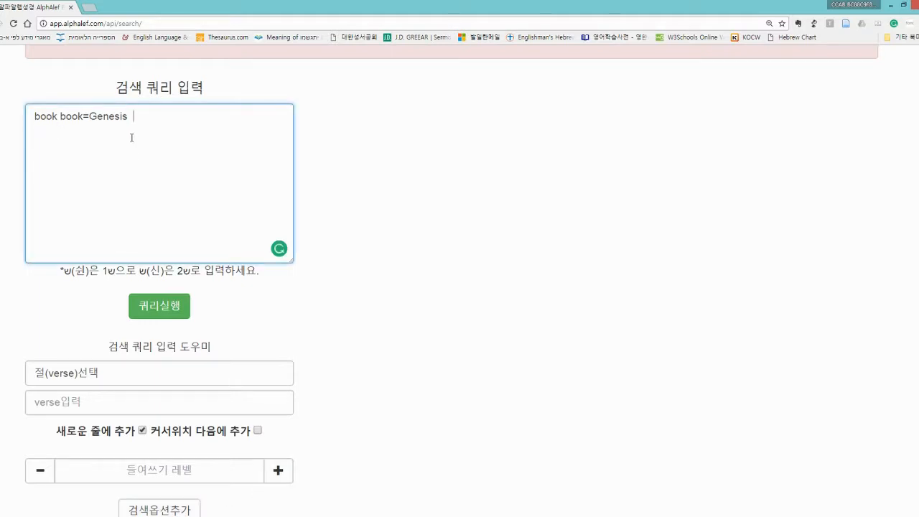
click(387, 190)
Set the indent level to 1 and add the verse selector as an indented line under the Genesis book line
scroll(372, 224, down, 1)
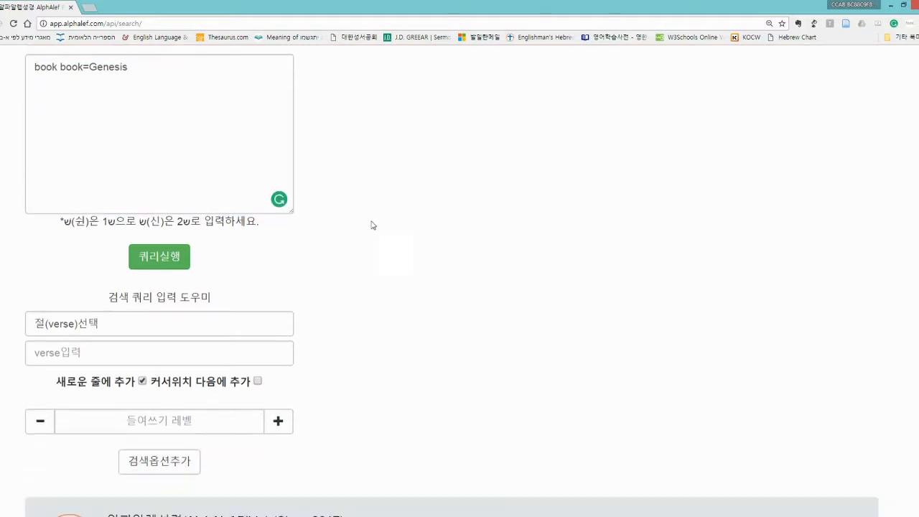
click(278, 424)
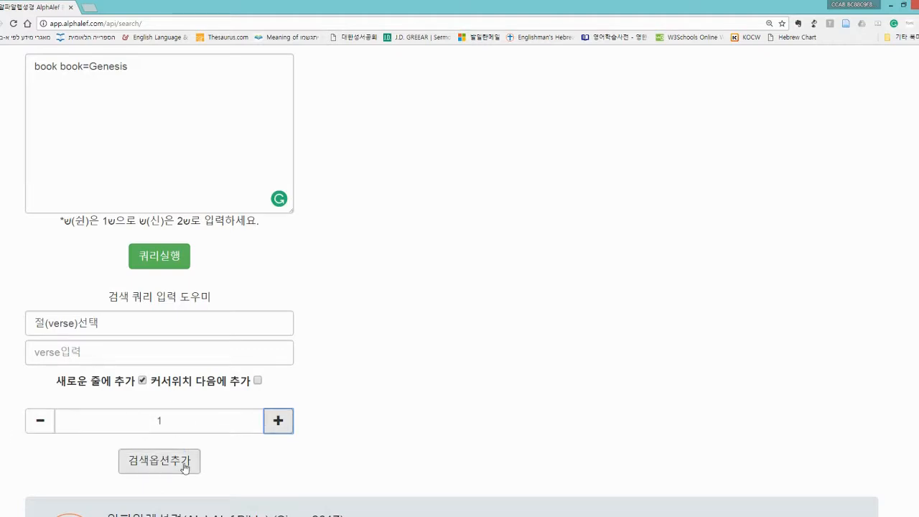
click(140, 464)
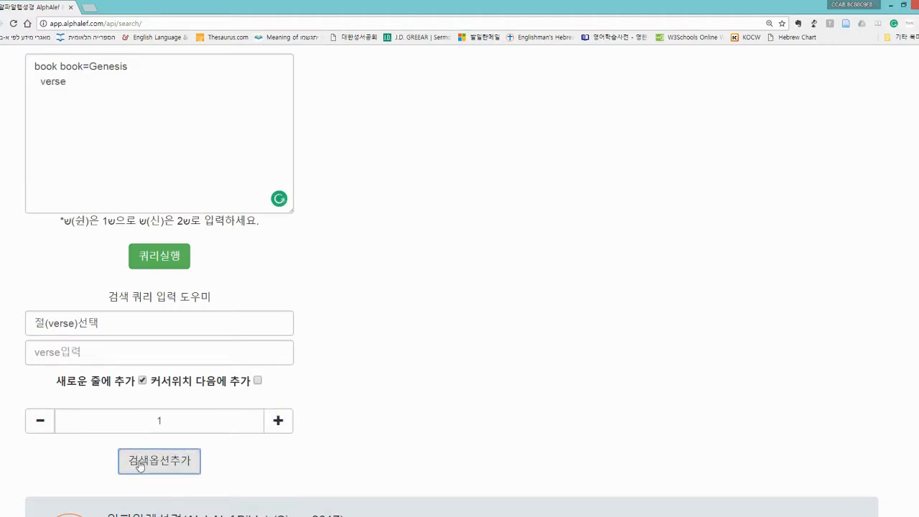
Delete the Genesis book line and the verse line's indent so the query starts with verse
click(42, 66)
triple_click(55, 65)
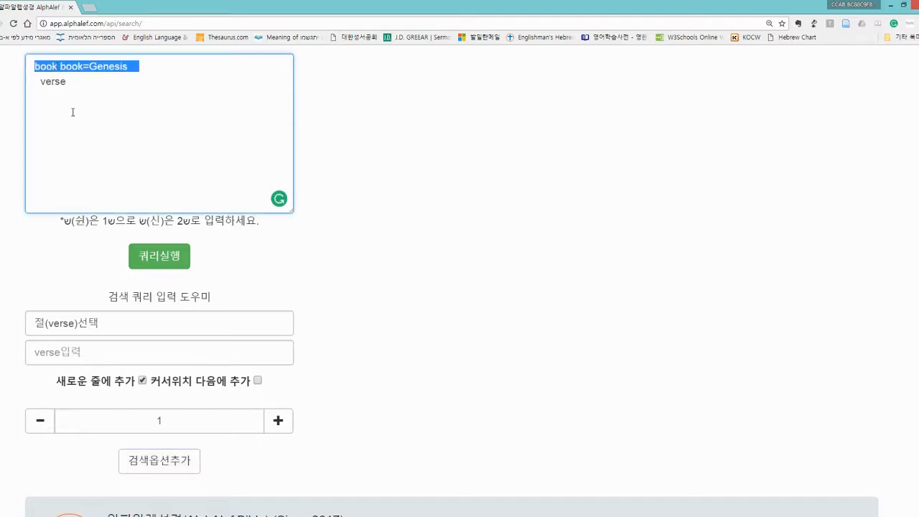
key(BackSpace)
key(Delete)
key(Delete)
click(493, 276)
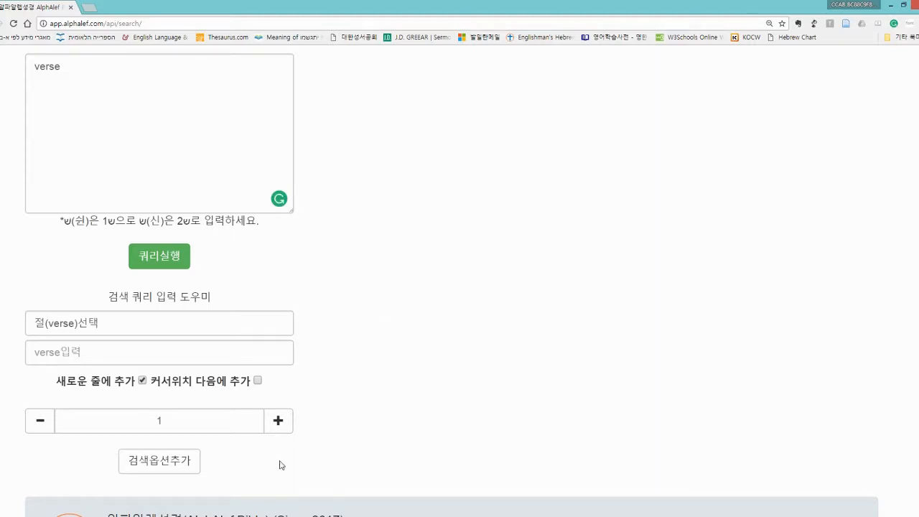
Check the outline in Word, and add the 절(clause)선택 selector to the browser query at indent level 1 under verse
key(alt+Tab)
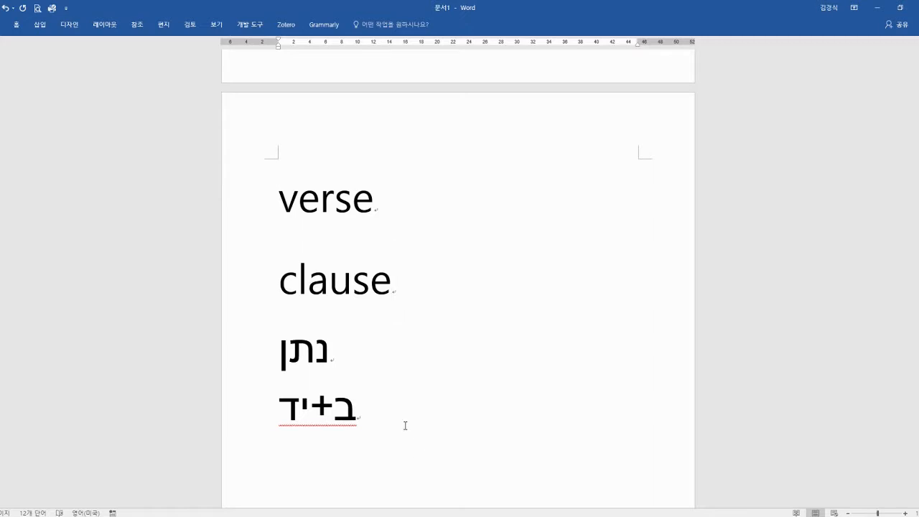
key(alt+Tab)
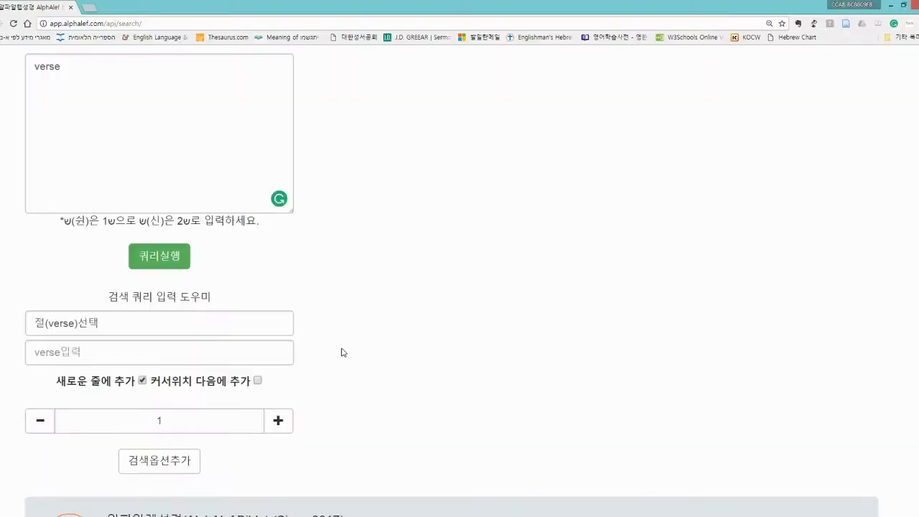
click(211, 332)
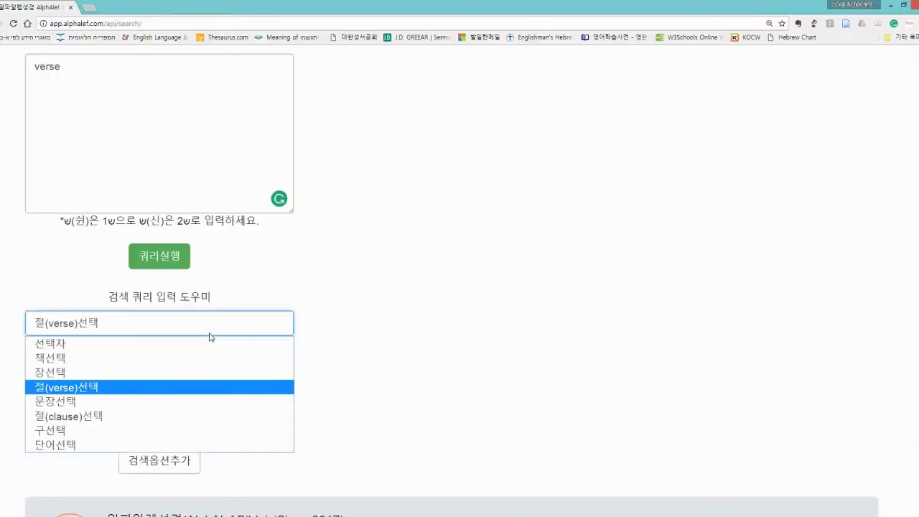
click(183, 416)
click(342, 398)
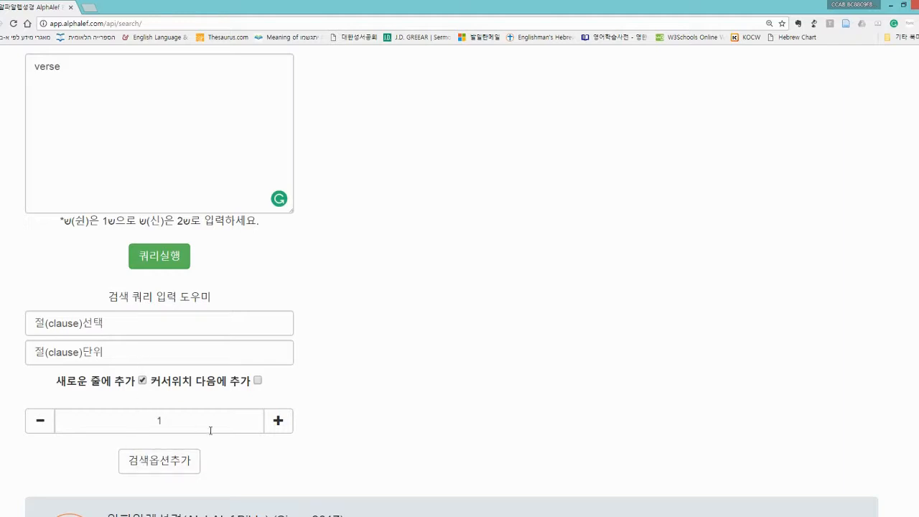
click(163, 468)
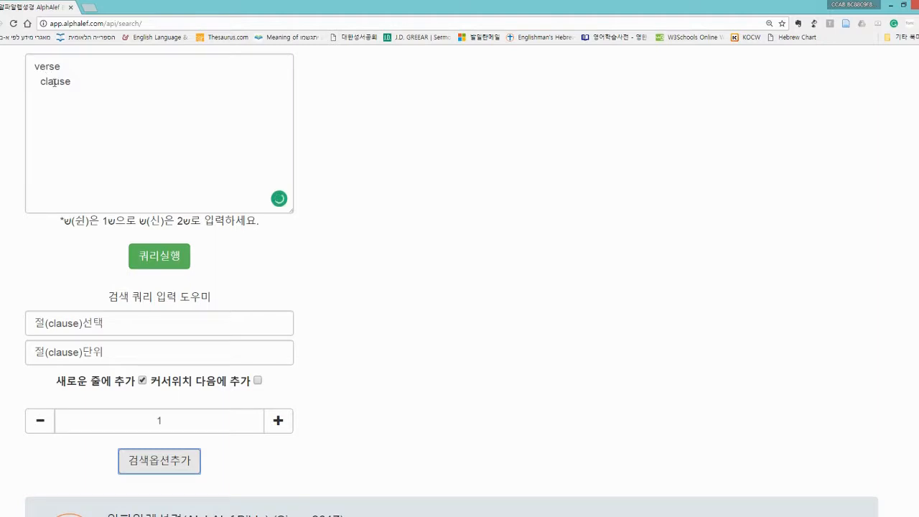
click(341, 258)
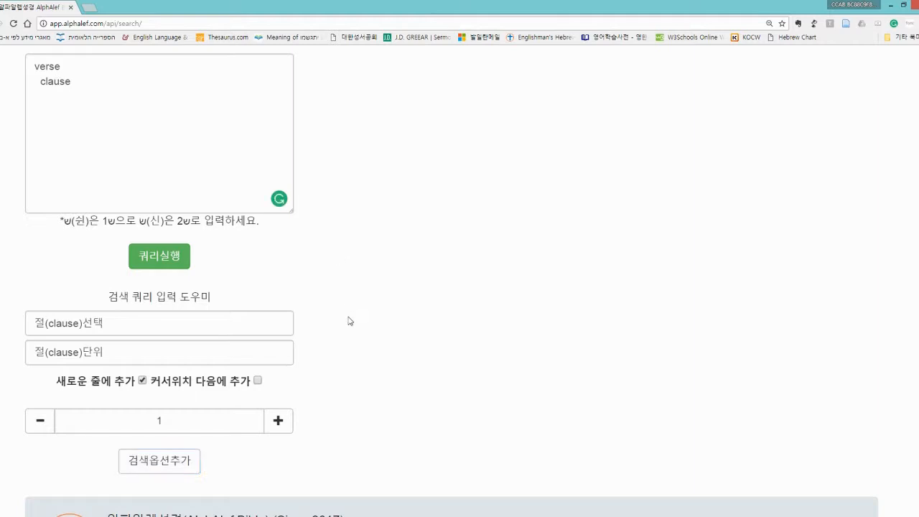
Check the outline in Word, and in the browser's query helper choose 단어선택 with the 단어원형(히브리어) option
key(alt+Tab)
scroll(323, 280, down, 2)
key(alt+Tab)
click(191, 325)
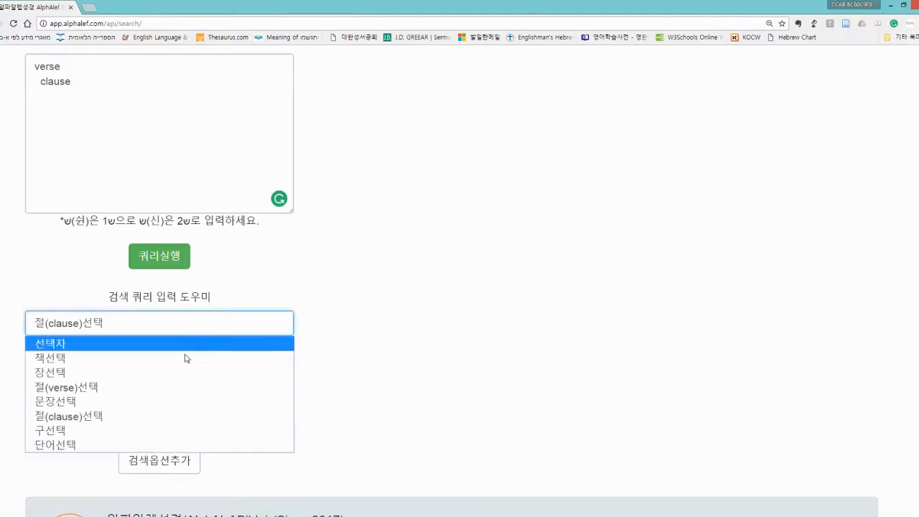
click(199, 445)
scroll(392, 374, down, 1)
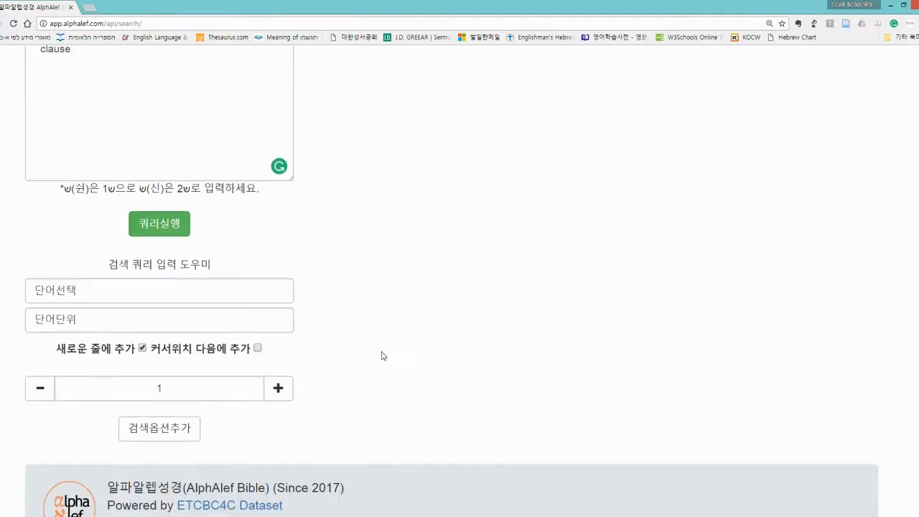
click(201, 301)
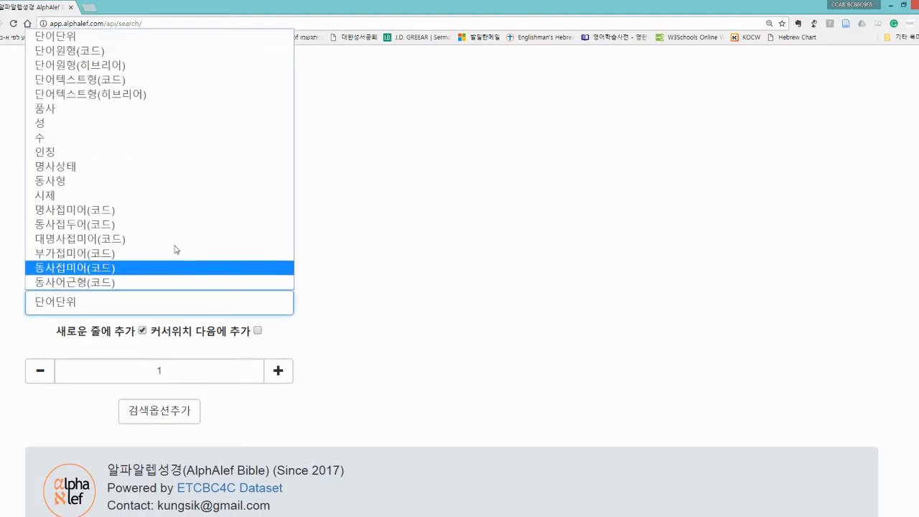
click(114, 66)
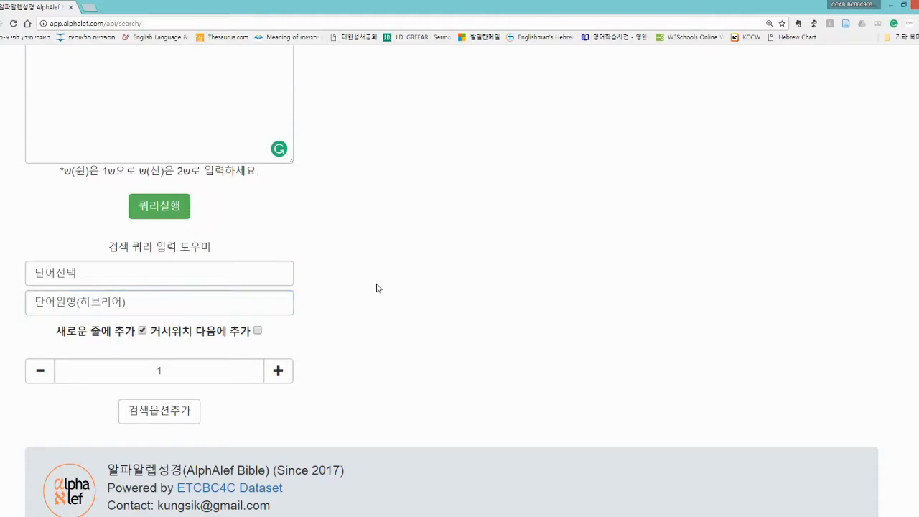
Set the indent level to 2 and add the Hebrew lexeme word option under the clause line
scroll(376, 287, up, 2)
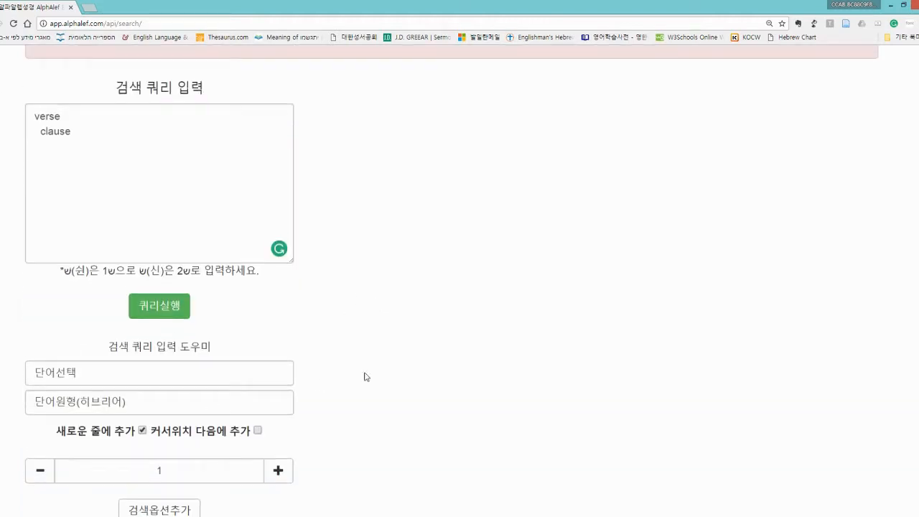
scroll(364, 376, down, 2)
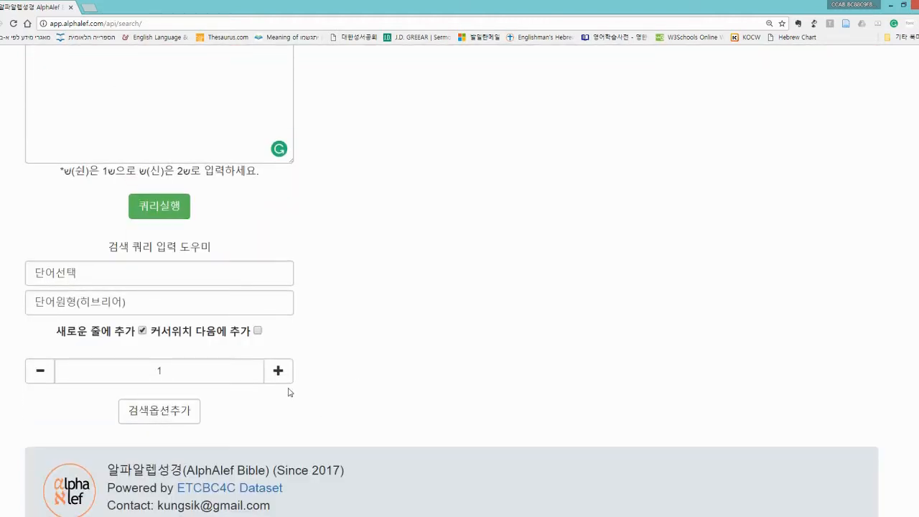
scroll(273, 345, up, 2)
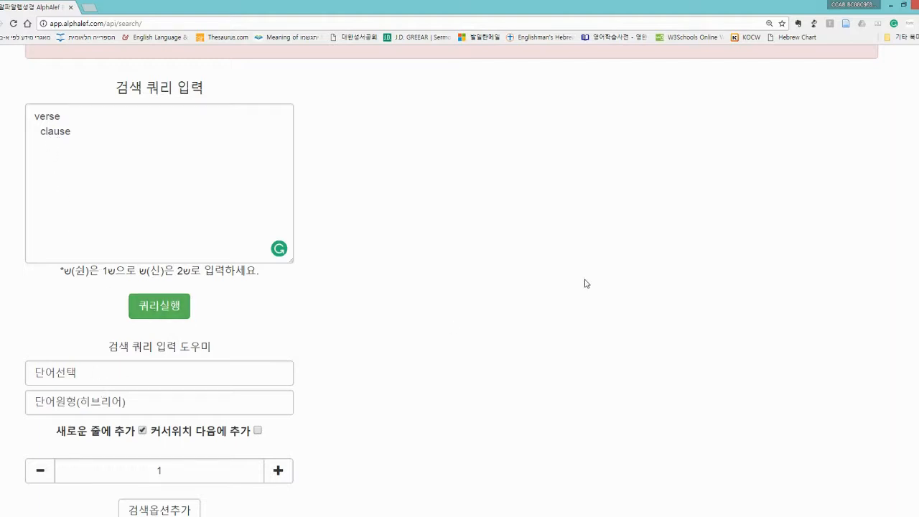
click(278, 471)
scroll(416, 377, down, 2)
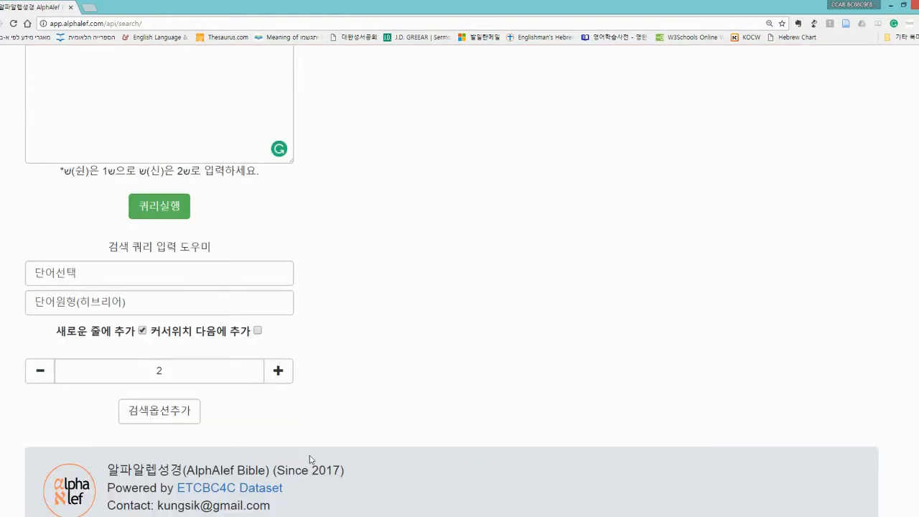
click(161, 411)
scroll(400, 357, up, 2)
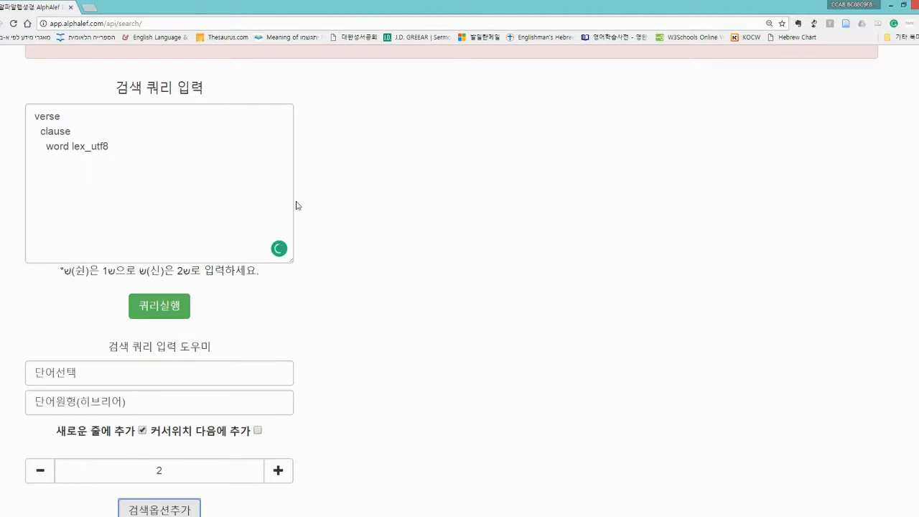
Review the verb, preposition and noun list in Word, and add two more word lex_utf8 lines at indent level 2 in the browser query
key(alt+Tab)
scroll(348, 268, up, 6)
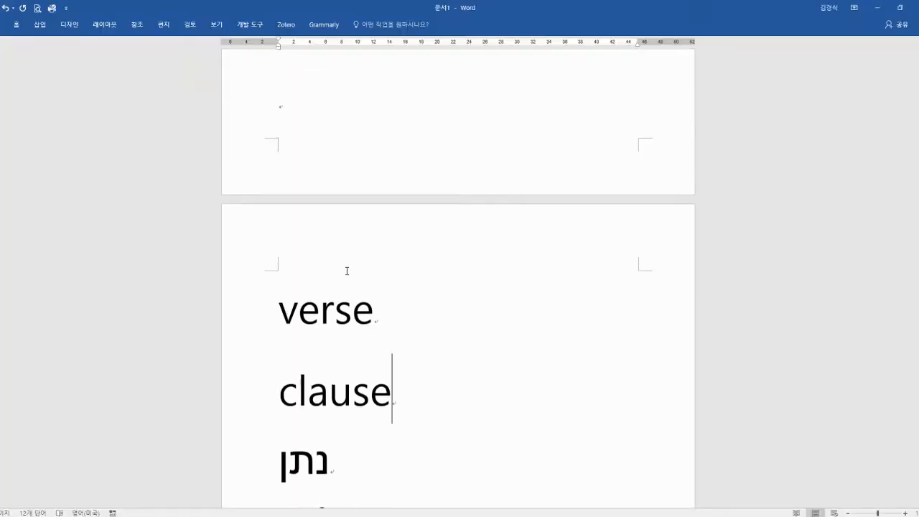
scroll(347, 271, up, 12)
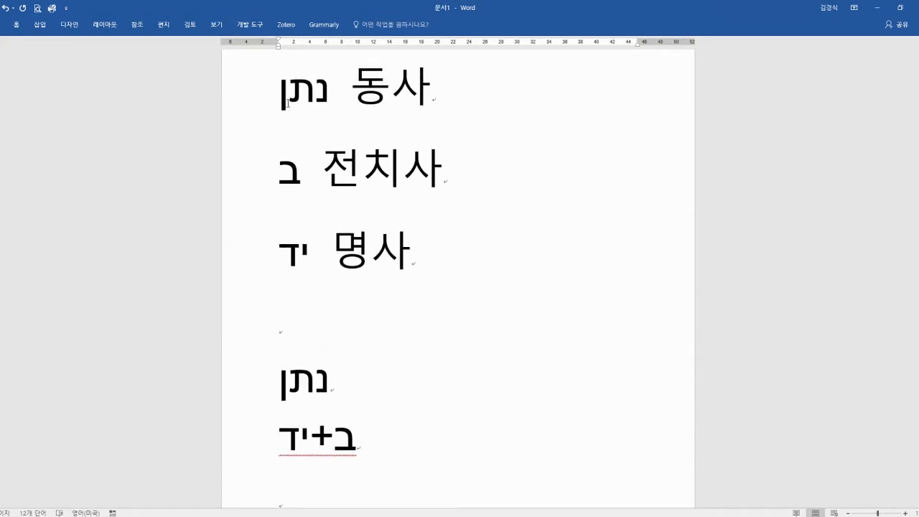
scroll(367, 274, down, 2)
key(alt+Tab)
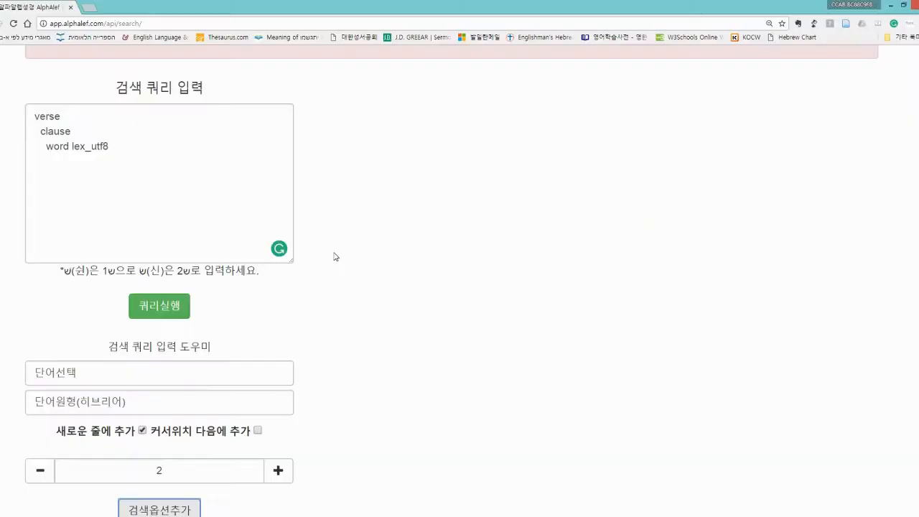
scroll(335, 256, down, 1)
click(166, 462)
click(166, 462)
click(166, 462)
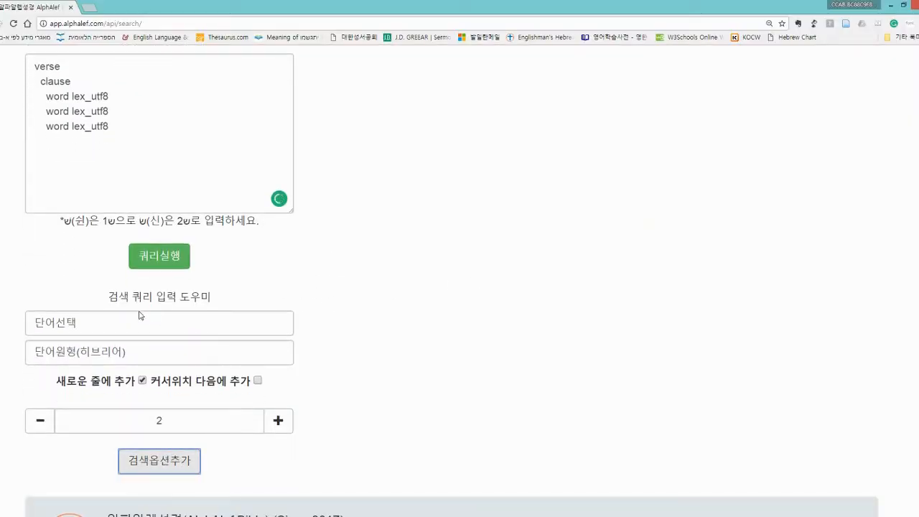
Set the lex_utf8 value of the first word line in the search query to נתנ
scroll(120, 264, up, 2)
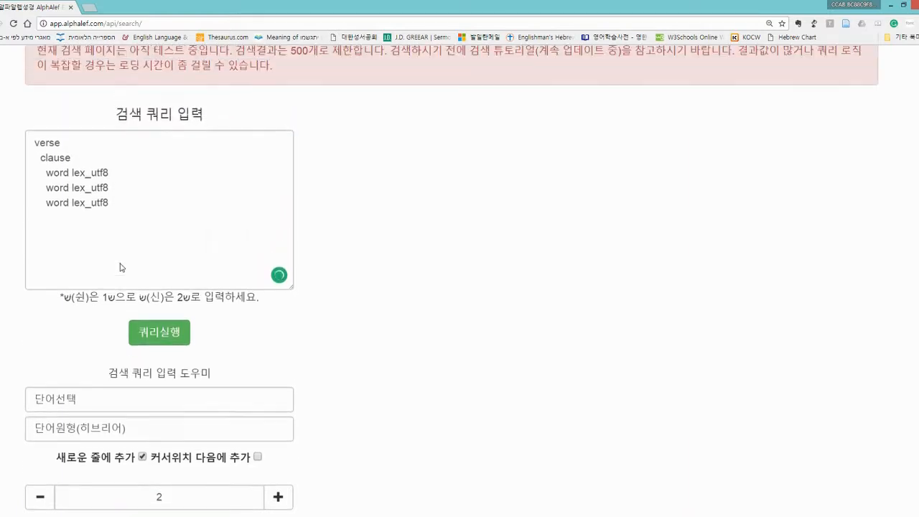
scroll(121, 263, up, 1)
scroll(301, 267, up, 3)
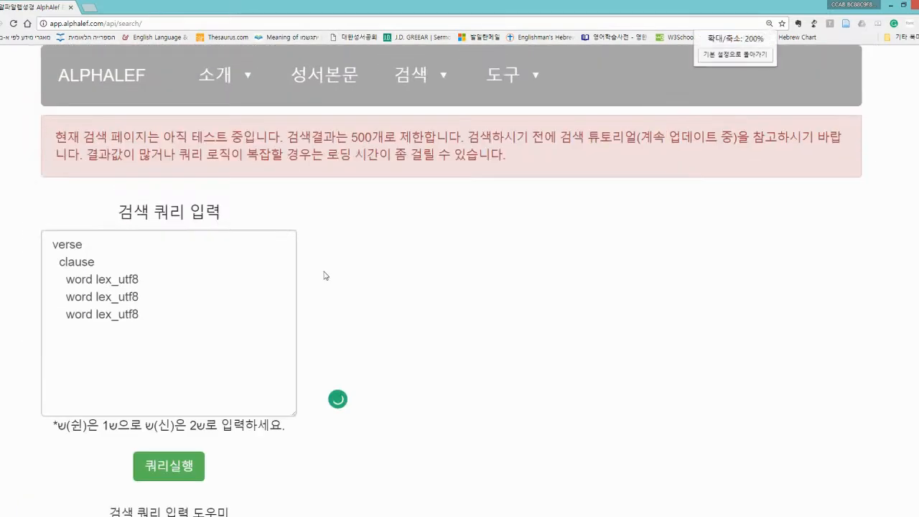
scroll(234, 285, up, 1)
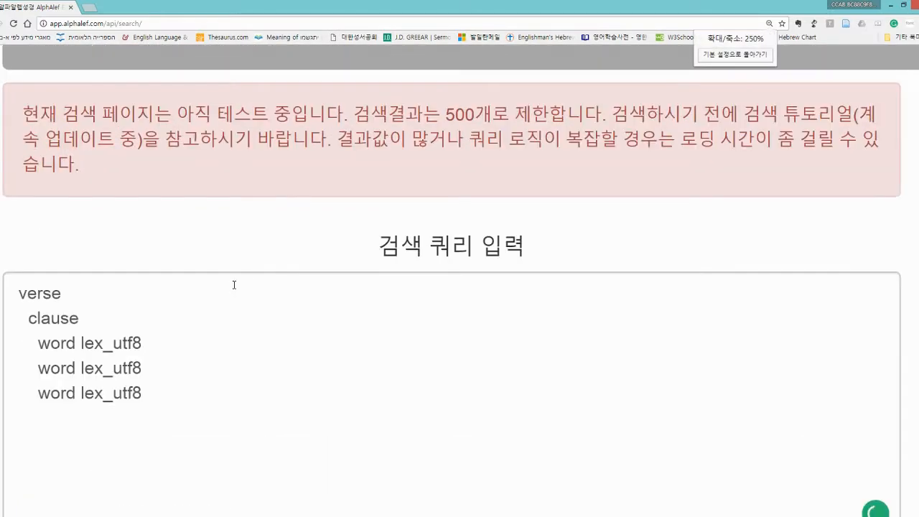
scroll(218, 288, down, 1)
scroll(218, 288, down, 1)
click(265, 247)
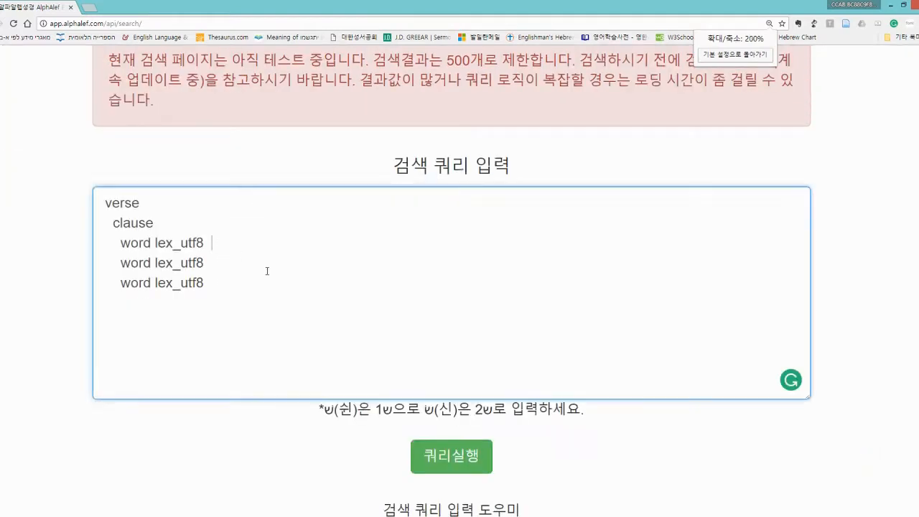
key(BackSpace)
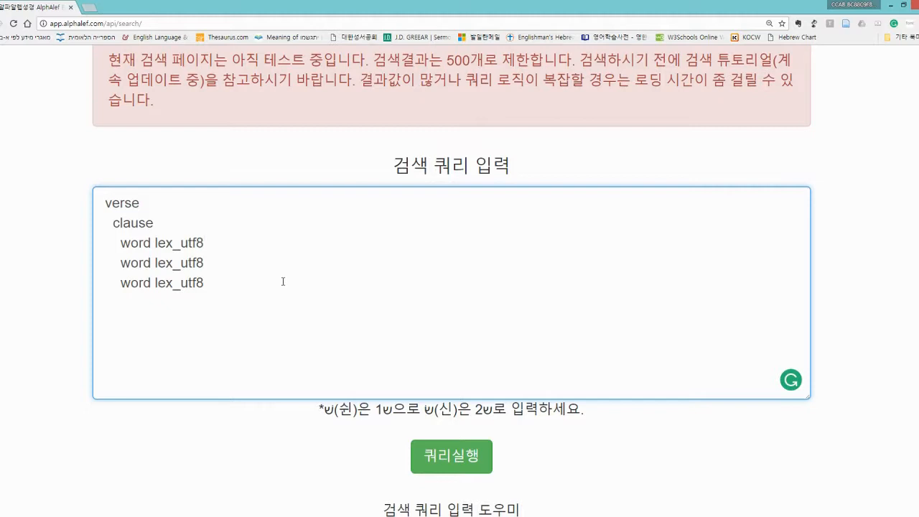
text(=נתן)
key(shift+Right)
key(shift+Left)
key(shift+Left)
key(shift+Right)
key(Right)
key(Right)
scroll(283, 282, down, 1)
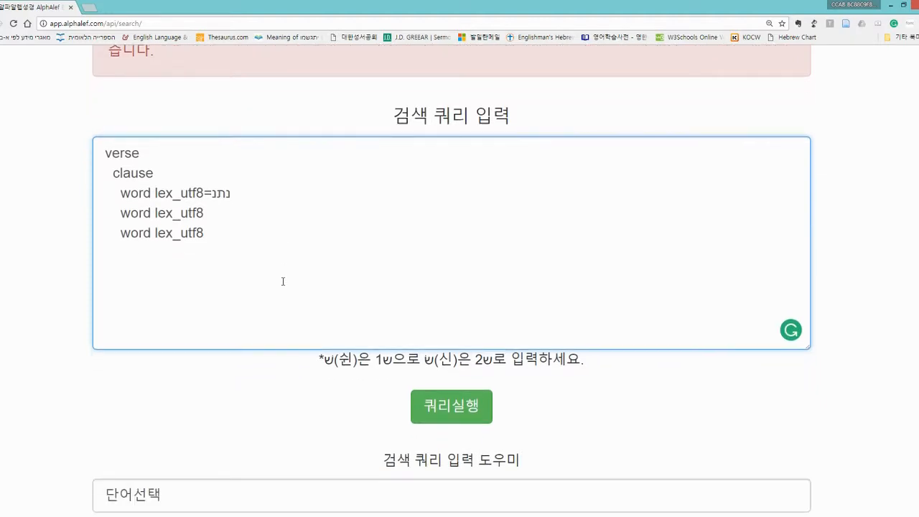
key(ctrl+minus)
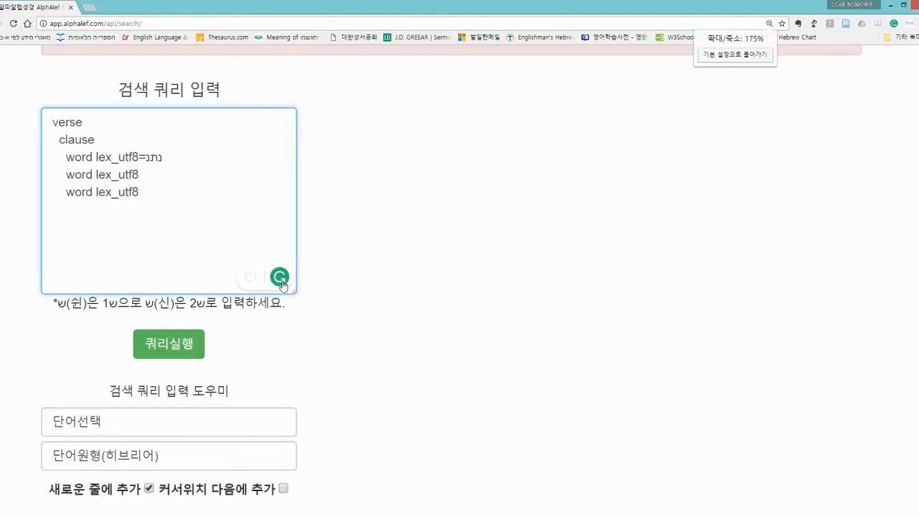
scroll(355, 308, down, 1)
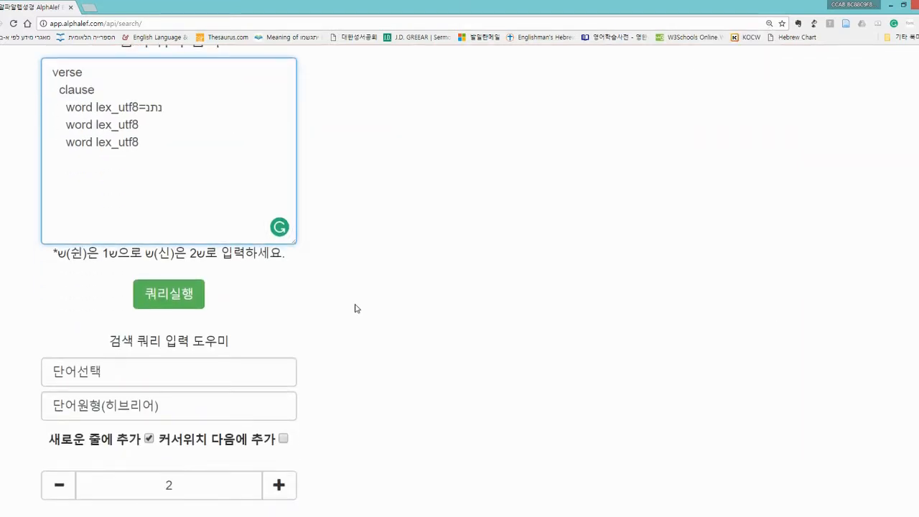
In the query helper, choose the 품사 word option with the value 동사
key(super+space)
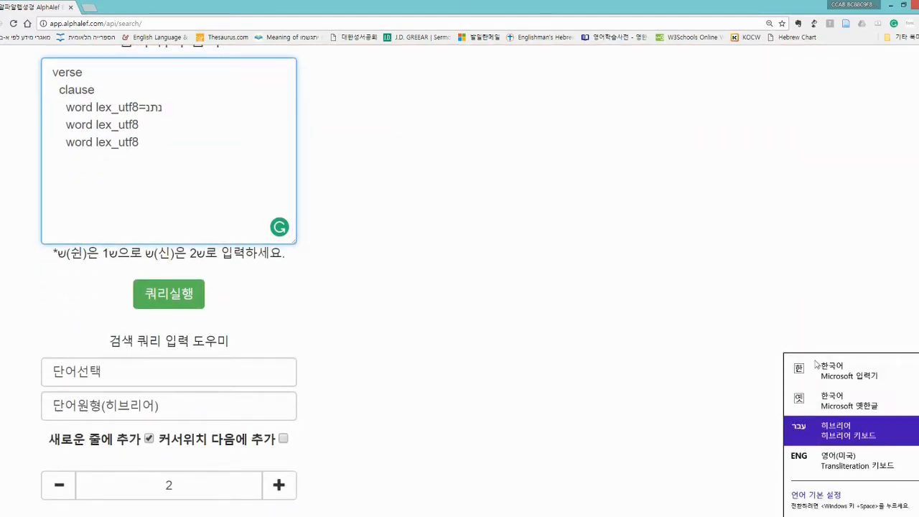
click(246, 364)
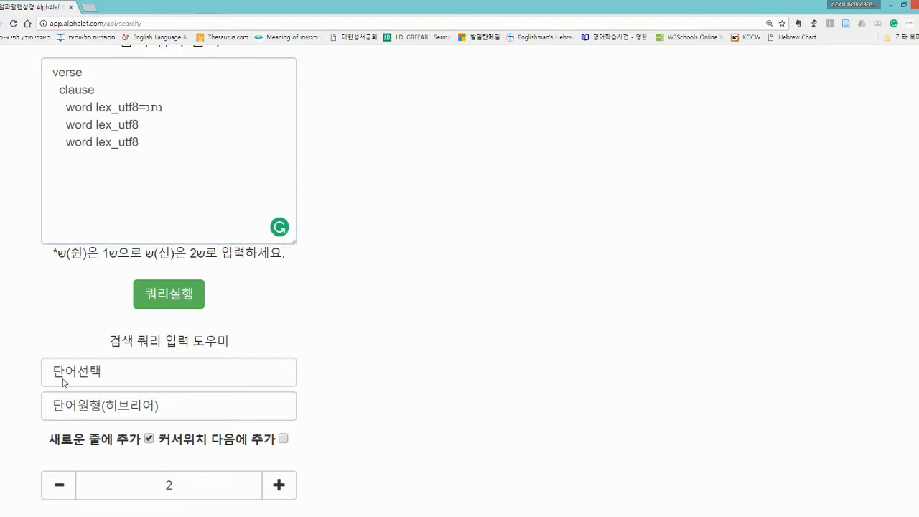
click(102, 410)
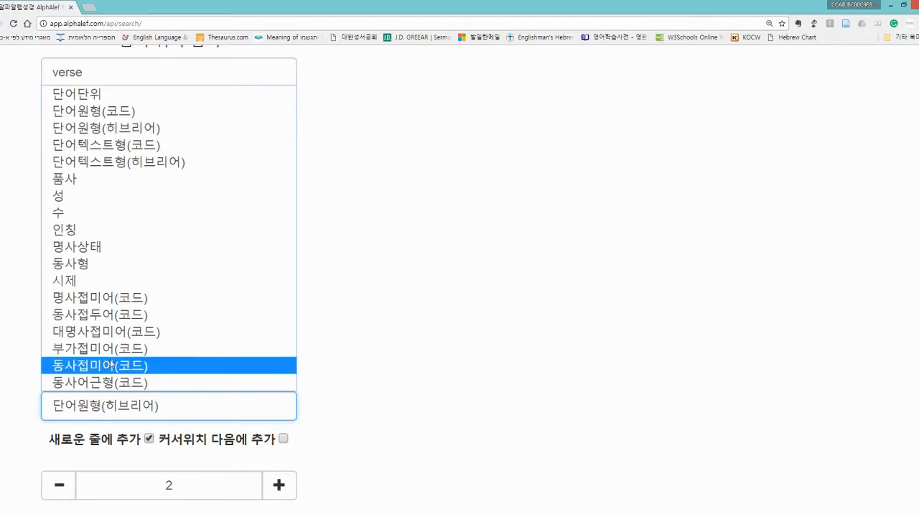
click(160, 184)
scroll(330, 379, down, 1)
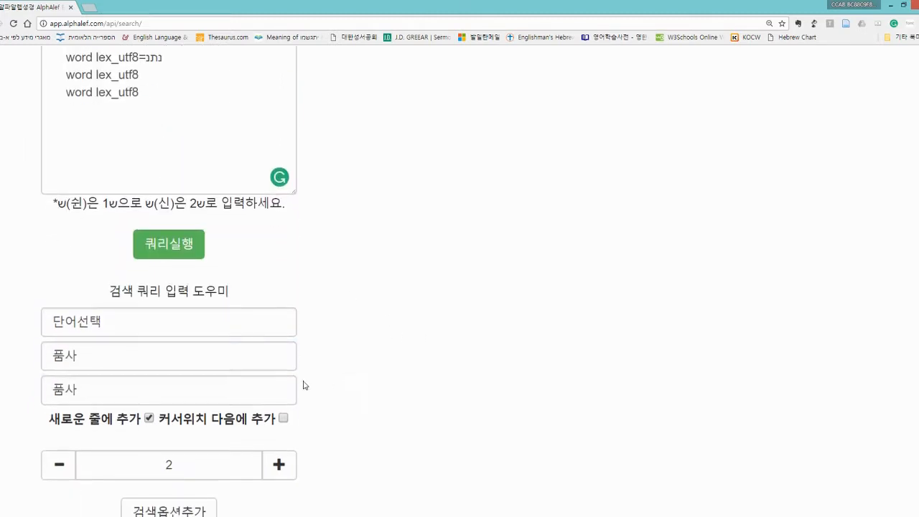
click(196, 381)
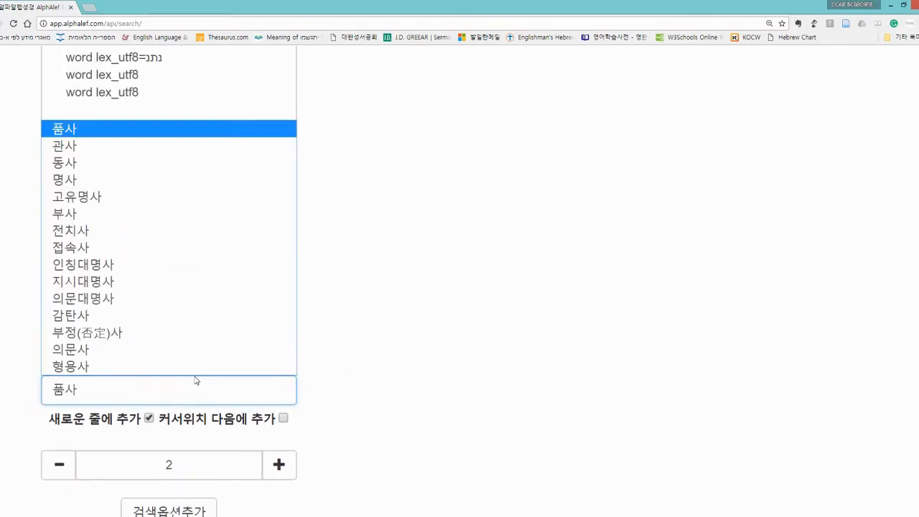
click(175, 163)
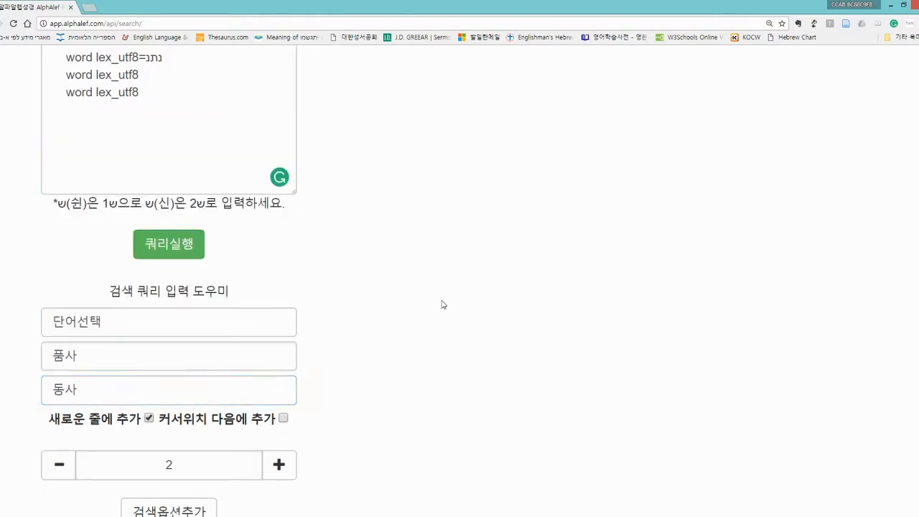
Append the 동사 option after נתנ on the first word line, using 커서위치 다음에 추가 and indent level 0
scroll(43, 435, up, 1)
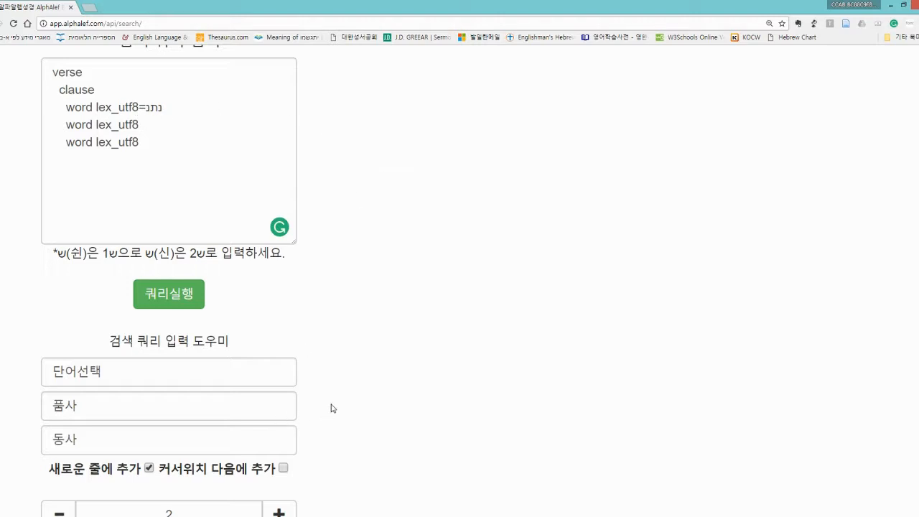
click(148, 468)
click(149, 469)
click(177, 107)
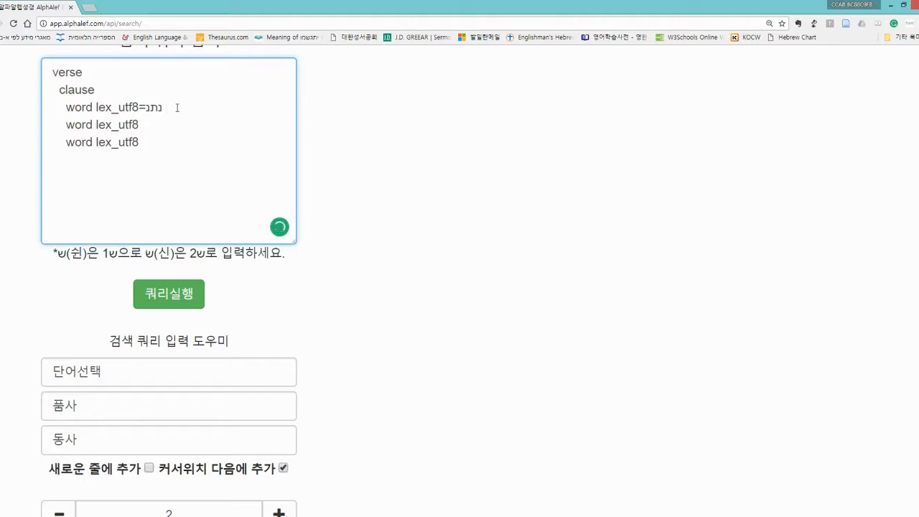
scroll(368, 154, down, 3)
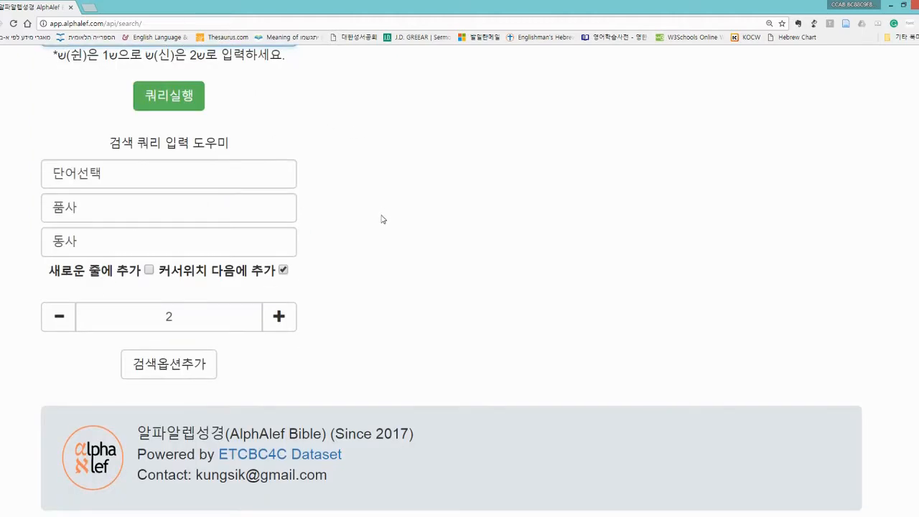
click(59, 324)
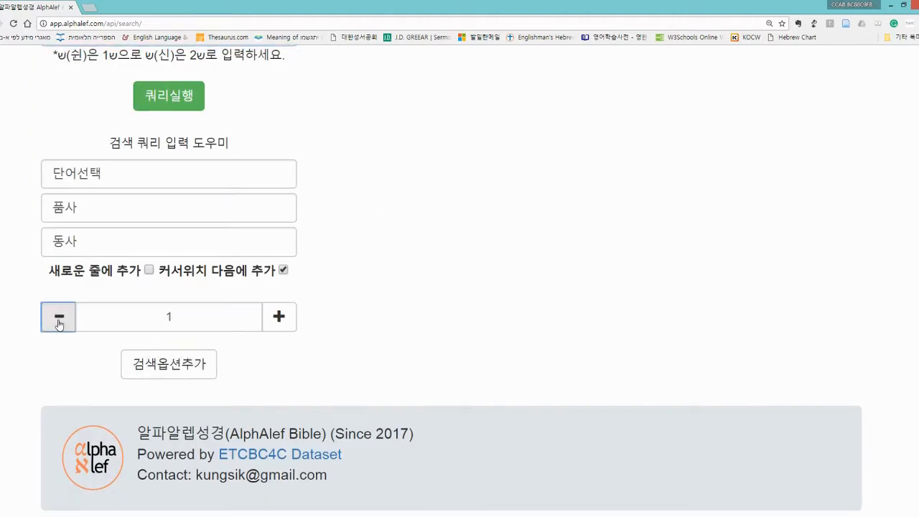
click(59, 324)
click(153, 365)
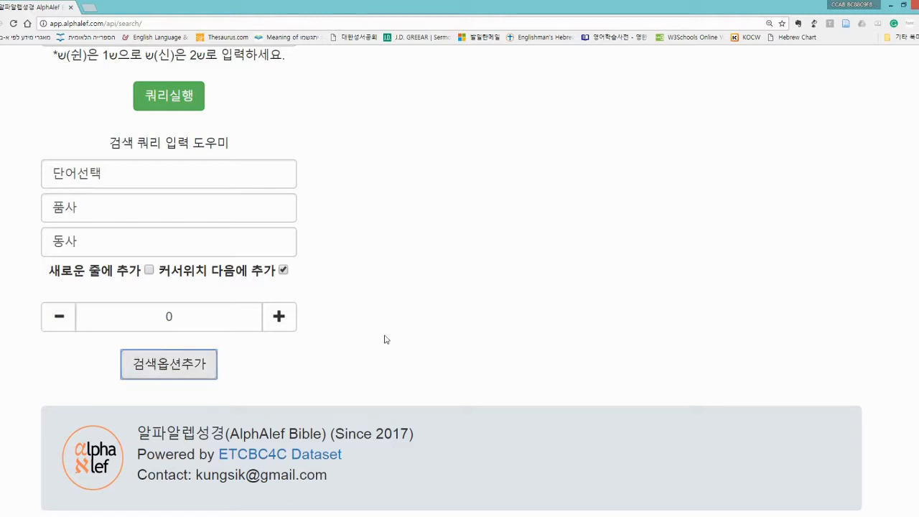
scroll(370, 334, up, 3)
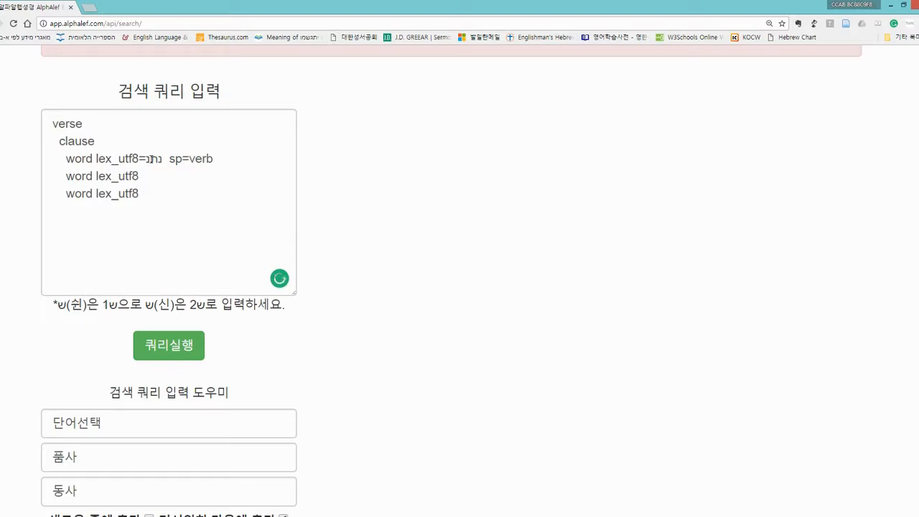
Set the lex_utf8 value of the second word line to ב
click(153, 173)
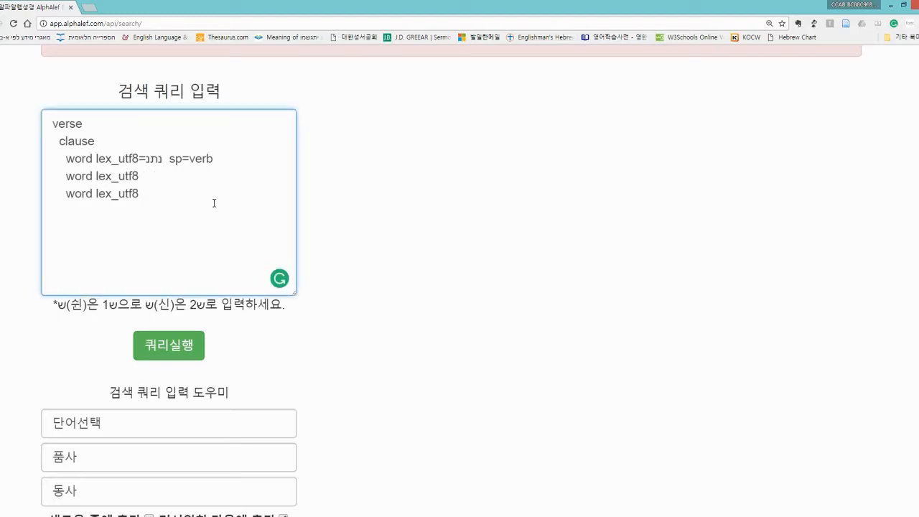
key(BackSpace)
text(=ב)
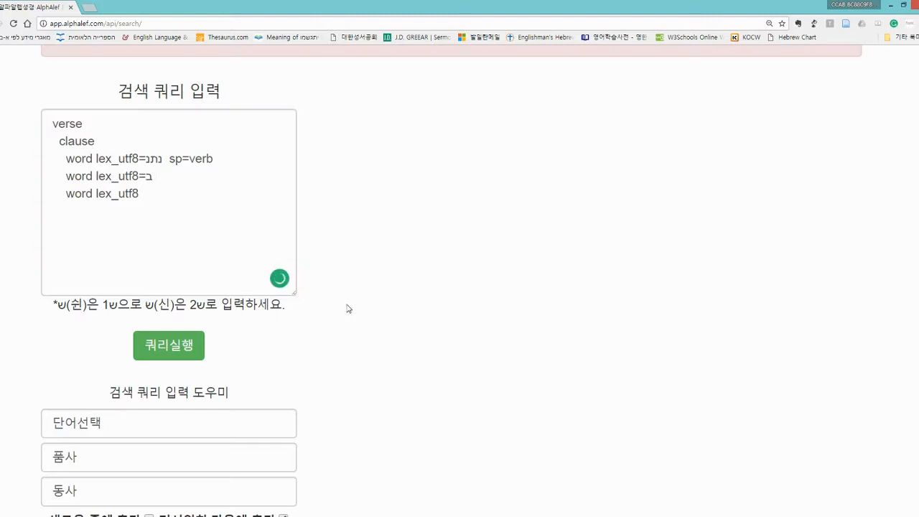
Change the part of speech to 전치사 and append it to the second word line
scroll(350, 316, down, 2)
click(126, 350)
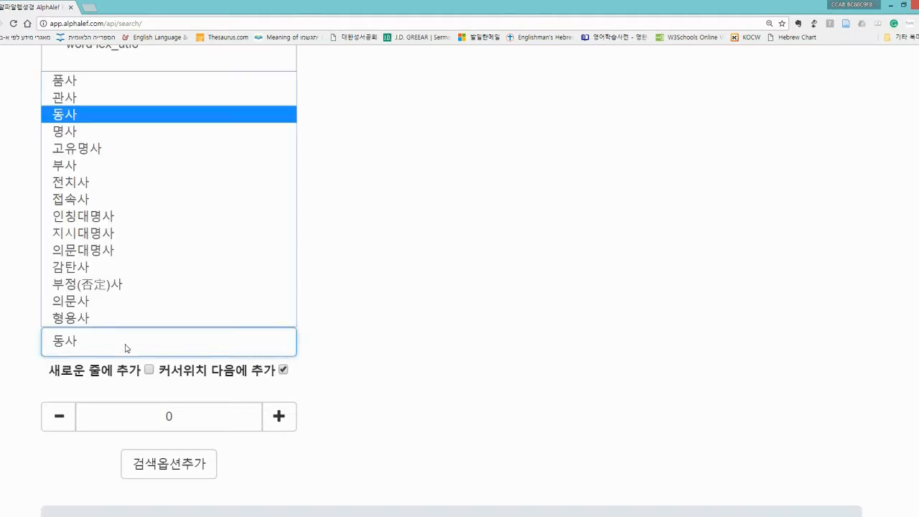
click(170, 183)
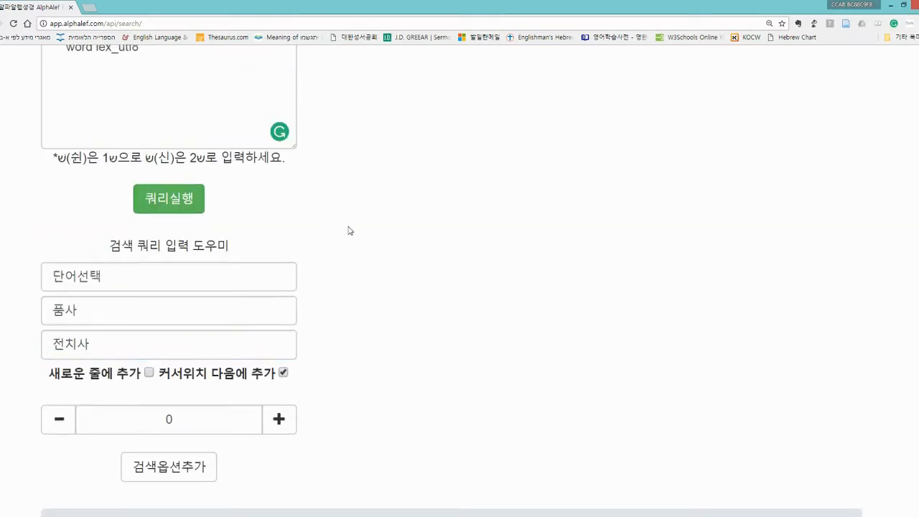
scroll(313, 217, up, 1)
scroll(348, 225, down, 1)
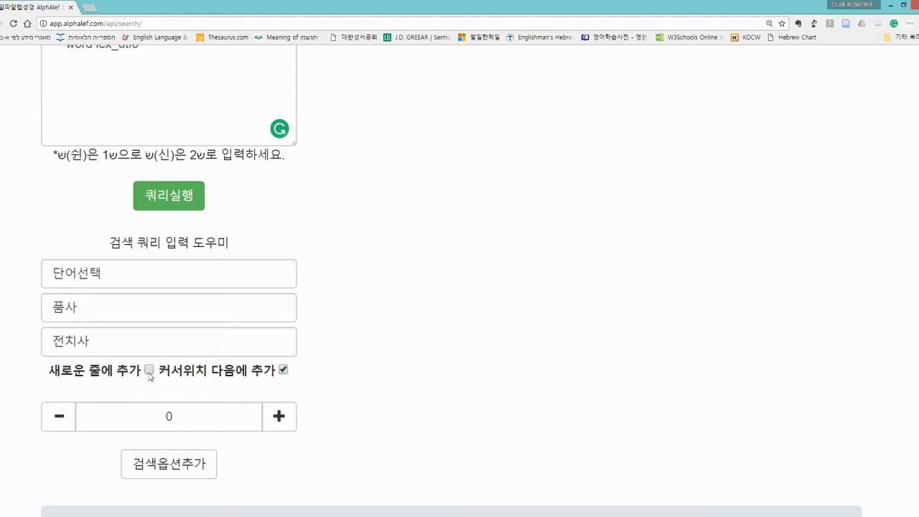
click(158, 465)
scroll(302, 352, up, 2)
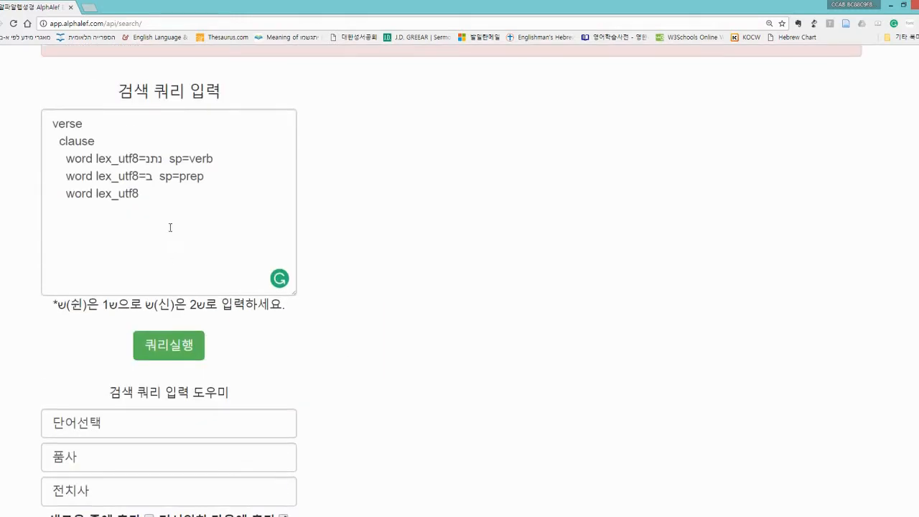
Set the third word line's lex_utf8 value to יד and append the 명사 part of speech to that line
click(158, 191)
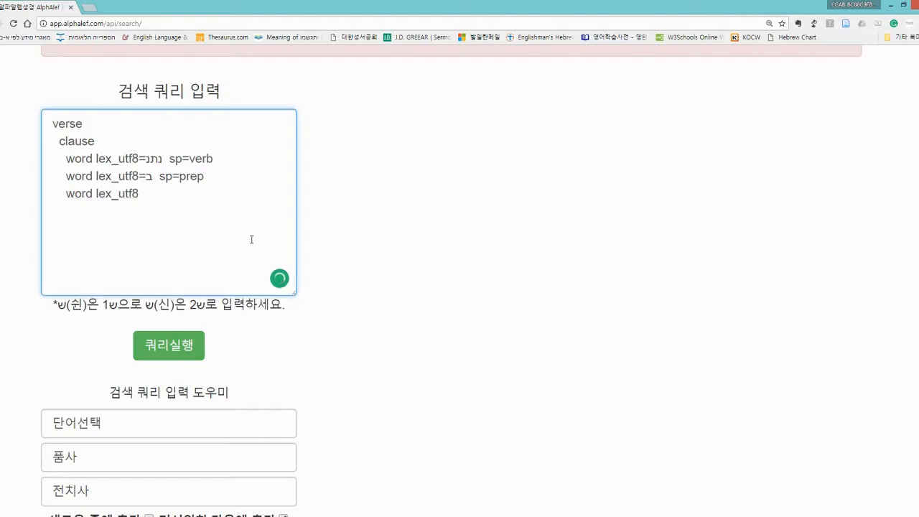
text(=יד)
scroll(369, 275, down, 3)
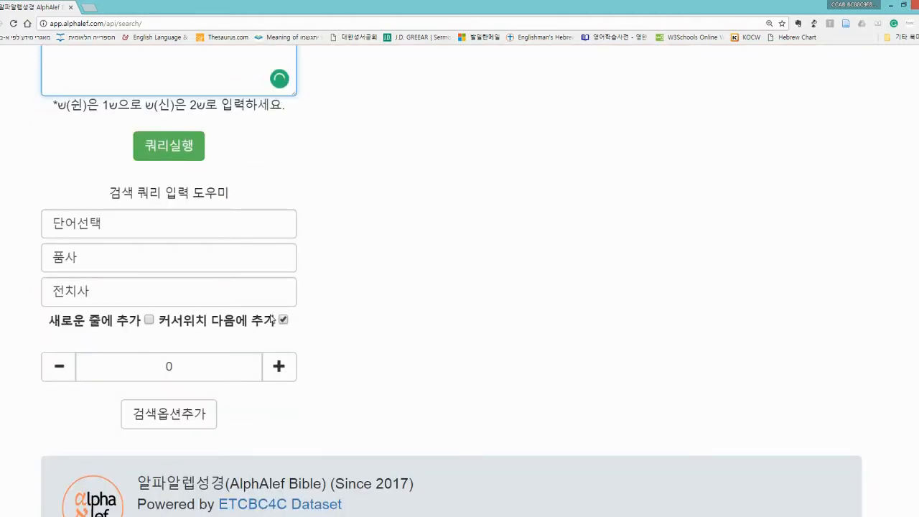
click(166, 292)
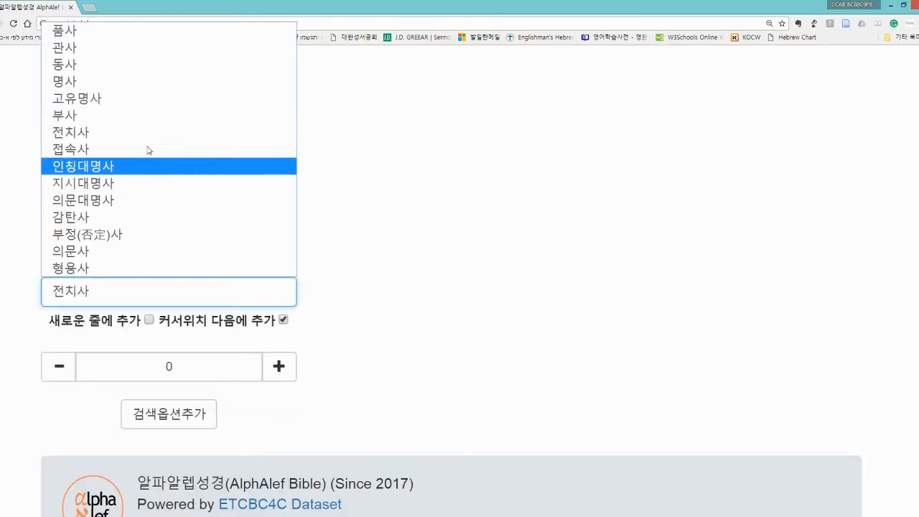
click(137, 81)
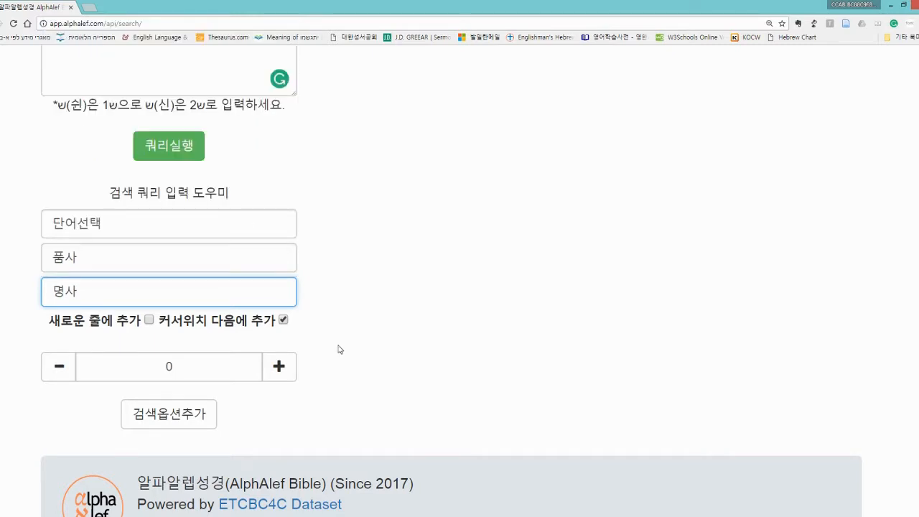
click(161, 422)
scroll(248, 324, up, 3)
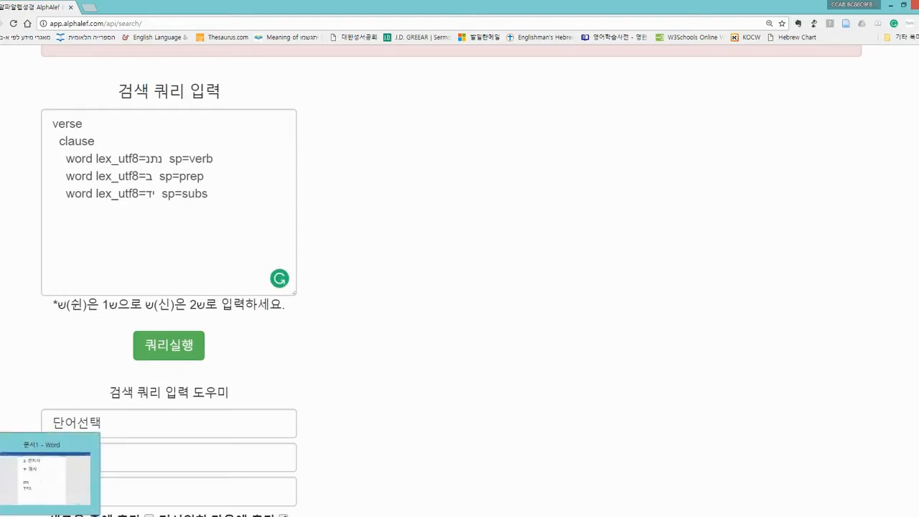
Switch to Word to review the word list and the נתן and ב+יד grouping, and return to the browser query
click(52, 516)
scroll(269, 413, up, 1)
scroll(273, 405, up, 2)
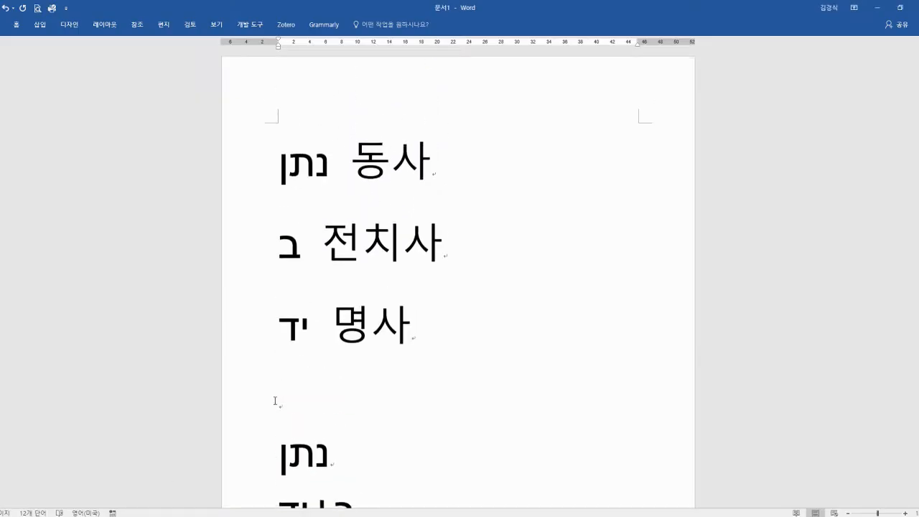
scroll(273, 405, down, 4)
click(241, 318)
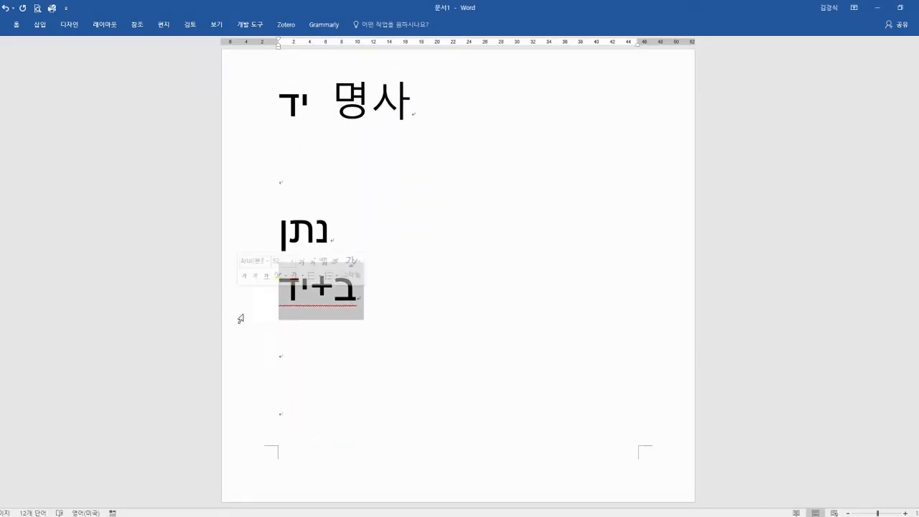
click(317, 324)
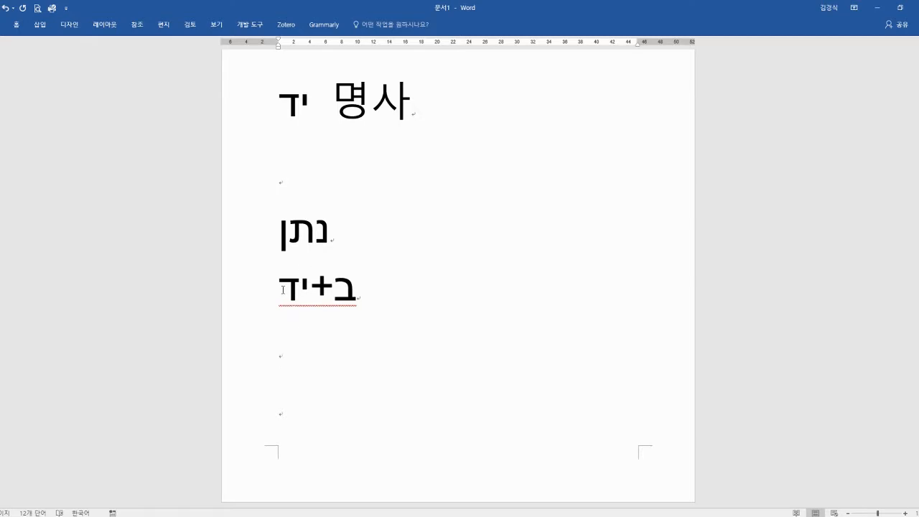
key(alt+Tab)
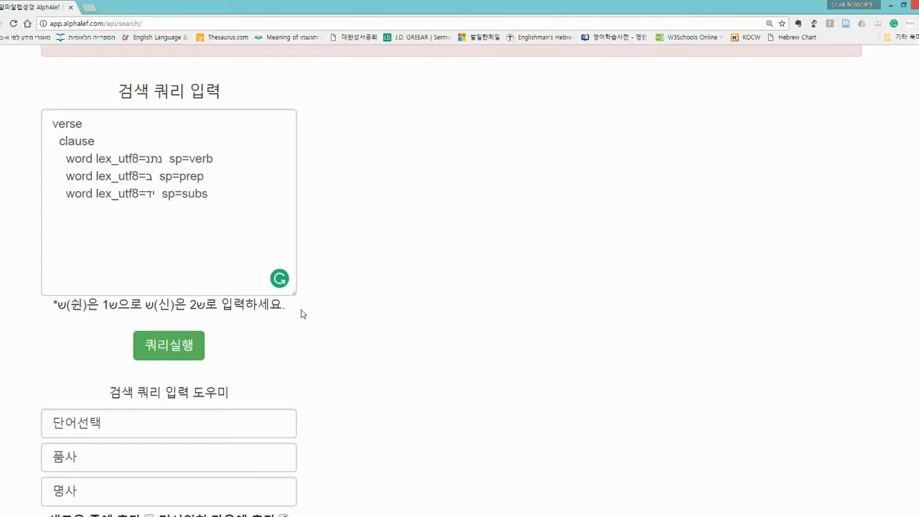
Open the search tutorial (튜토리얼) in a new browser tab and go to section 7, 연산자
scroll(341, 306, up, 2)
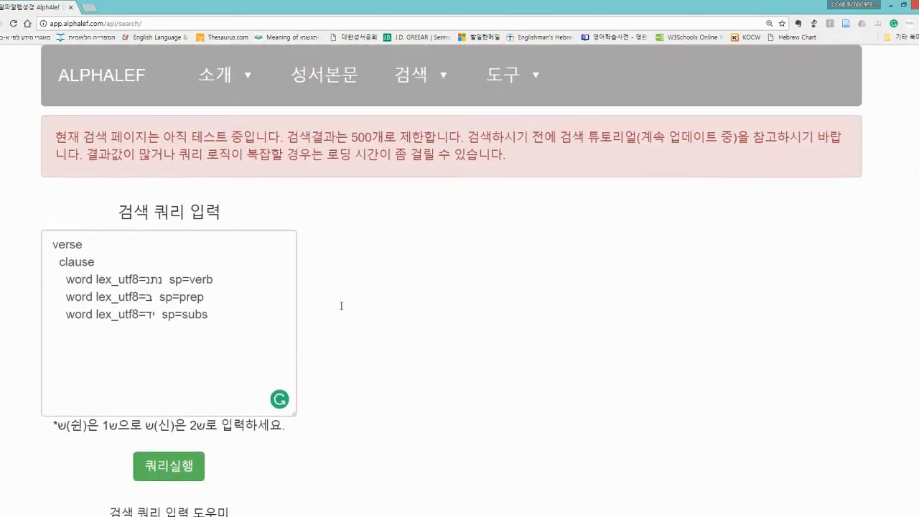
click(413, 74)
right_click(439, 161)
click(460, 167)
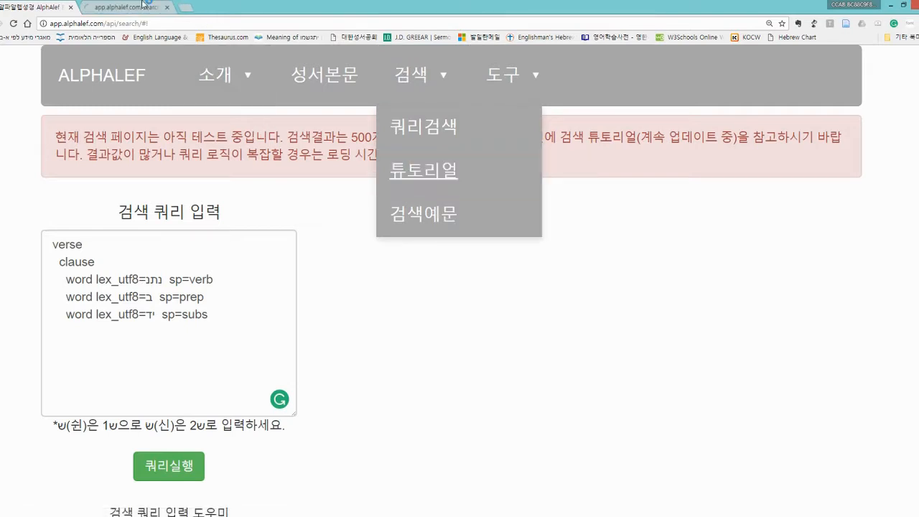
click(127, 7)
scroll(421, 277, down, 1)
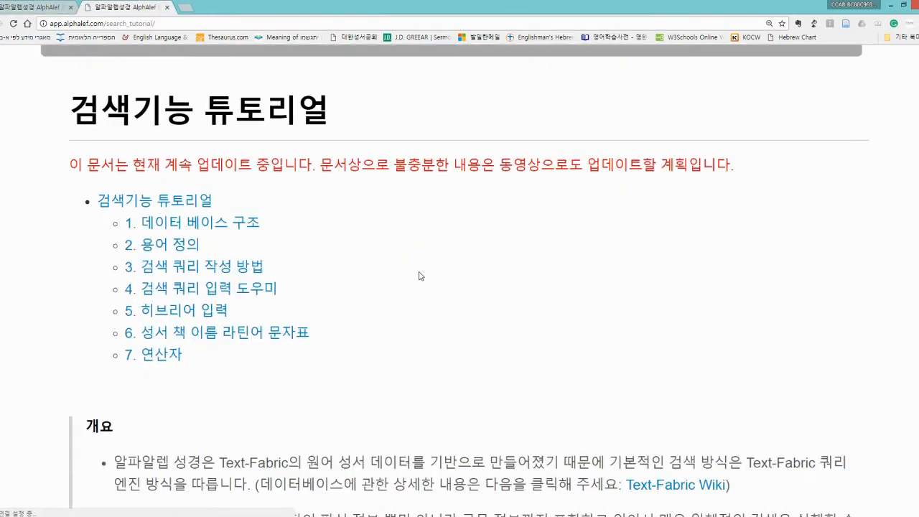
click(167, 356)
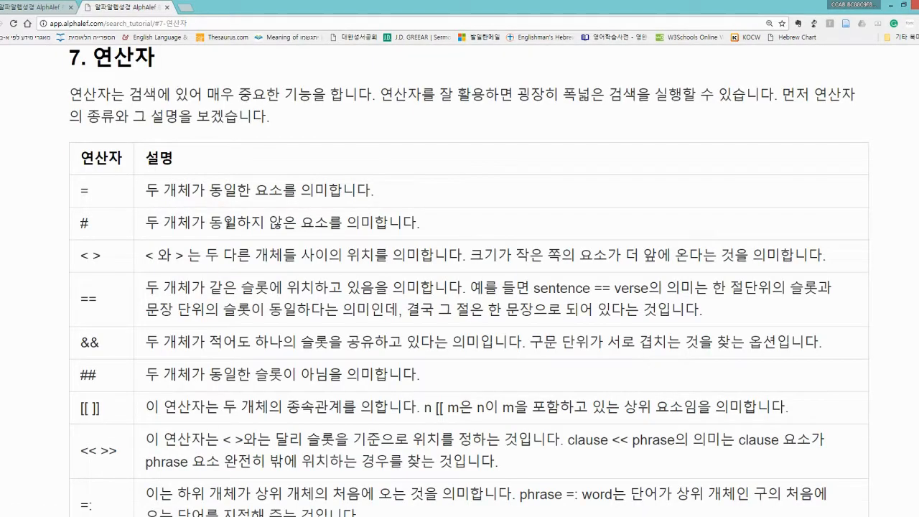
Examine the operator table for position operators, highlighting the description of the <: adjacency operator
scroll(202, 214, down, 3)
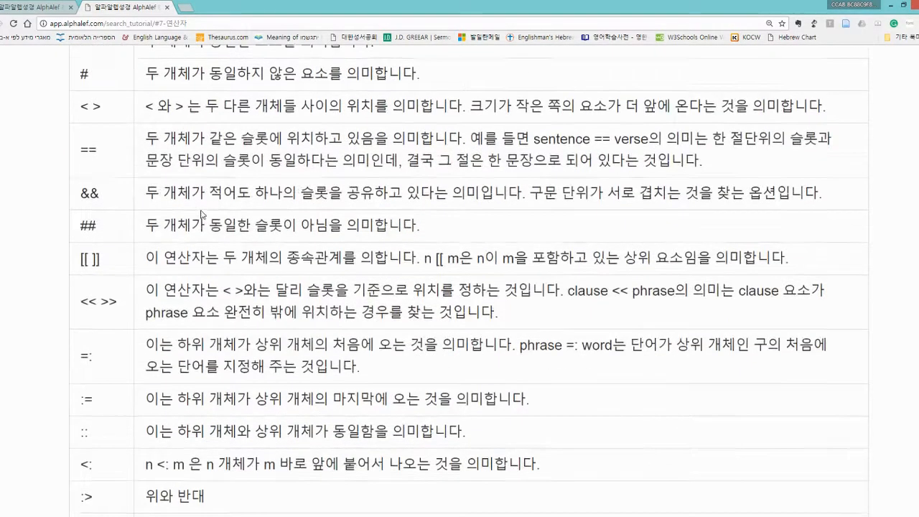
scroll(73, 295, up, 2)
scroll(73, 295, down, 4)
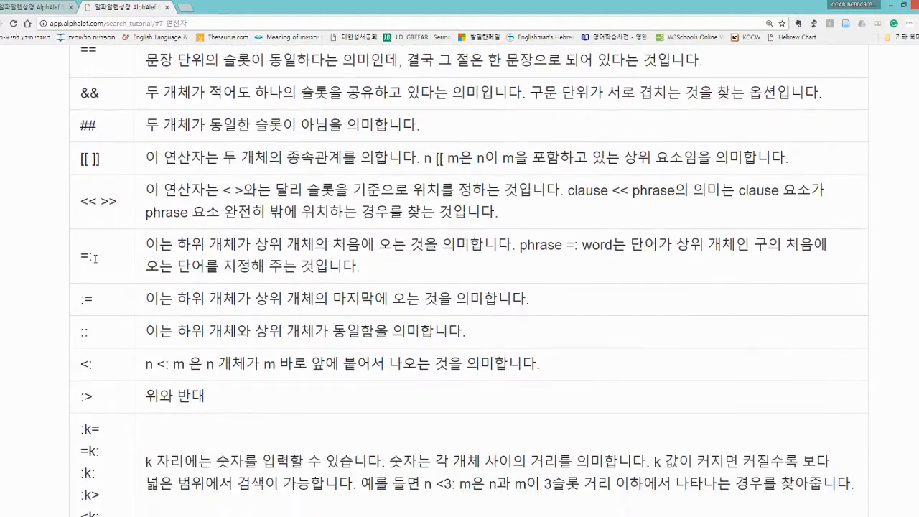
scroll(195, 340, down, 1)
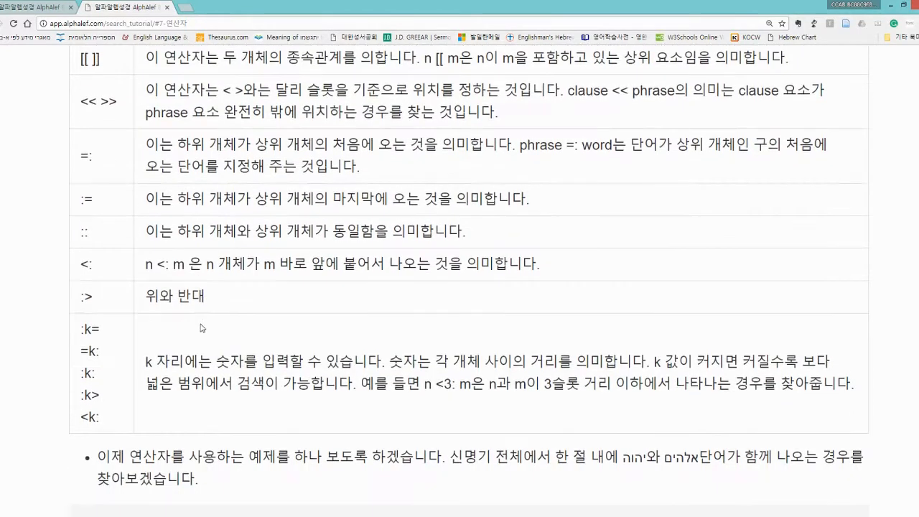
double_click(169, 266)
click(173, 291)
drag(314, 268, 528, 266)
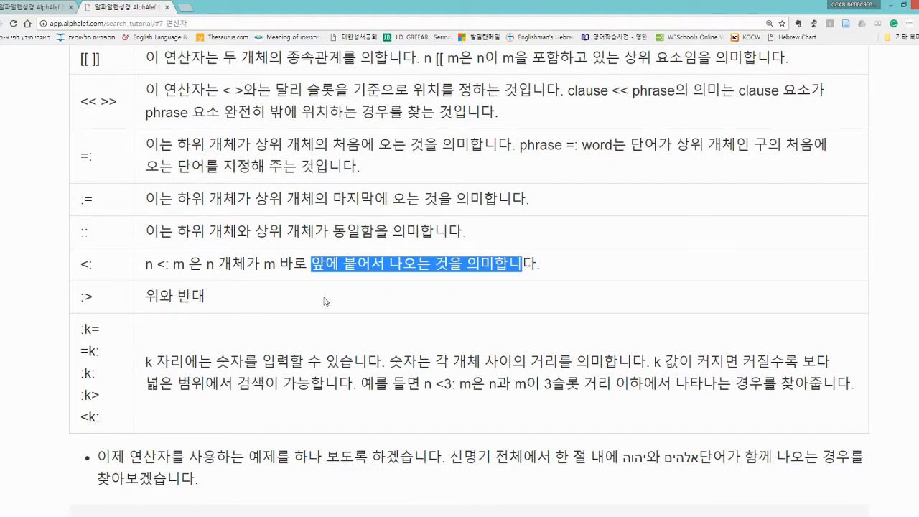
Examine the tutorial's rows for the <: adjacency operator and the k distance operators, highlighting the <3: example
click(205, 279)
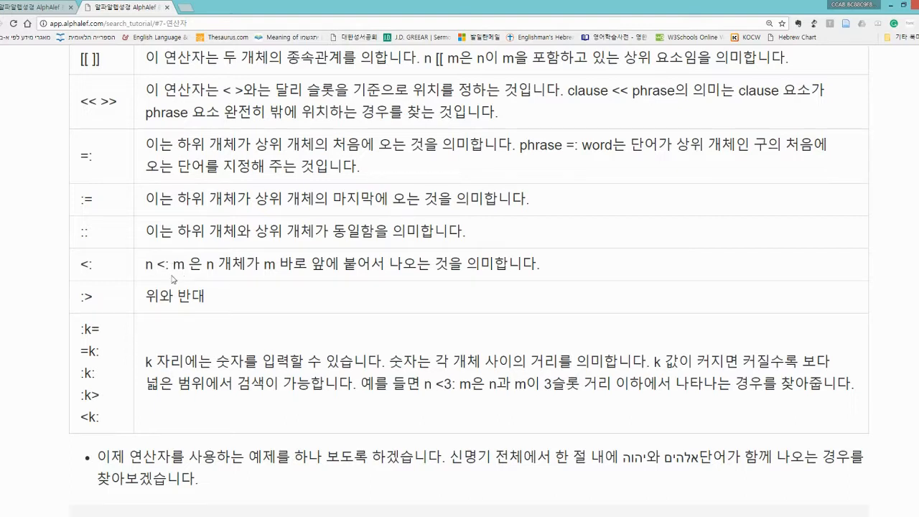
double_click(149, 267)
drag(156, 269, 170, 266)
click(163, 286)
drag(436, 384, 454, 384)
scroll(388, 375, down, 1)
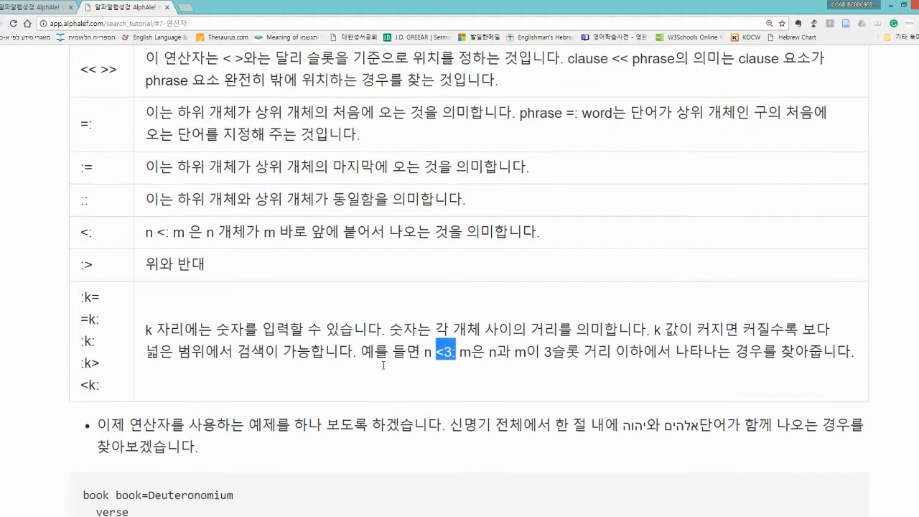
click(437, 357)
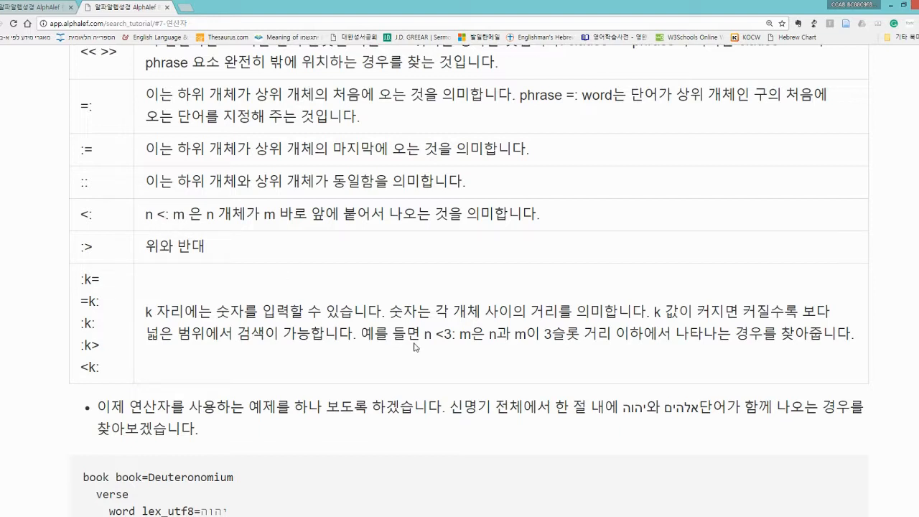
drag(435, 334, 452, 333)
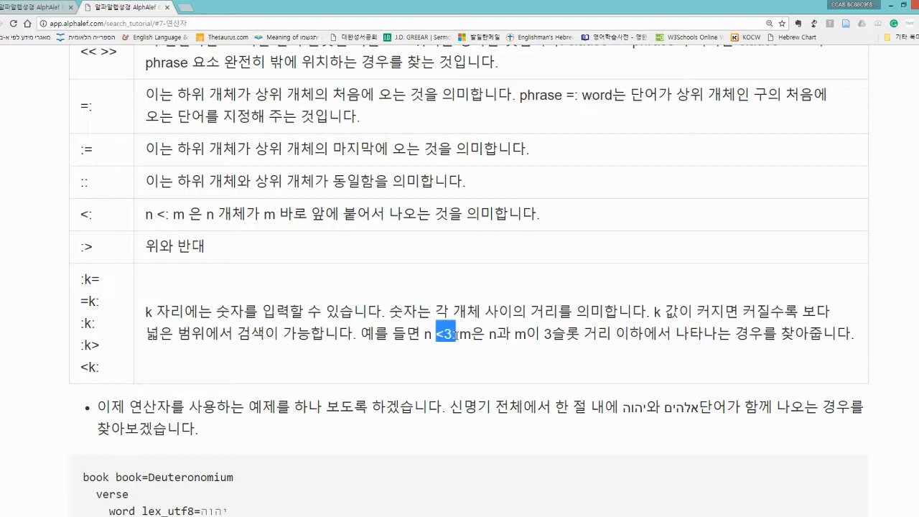
click(445, 368)
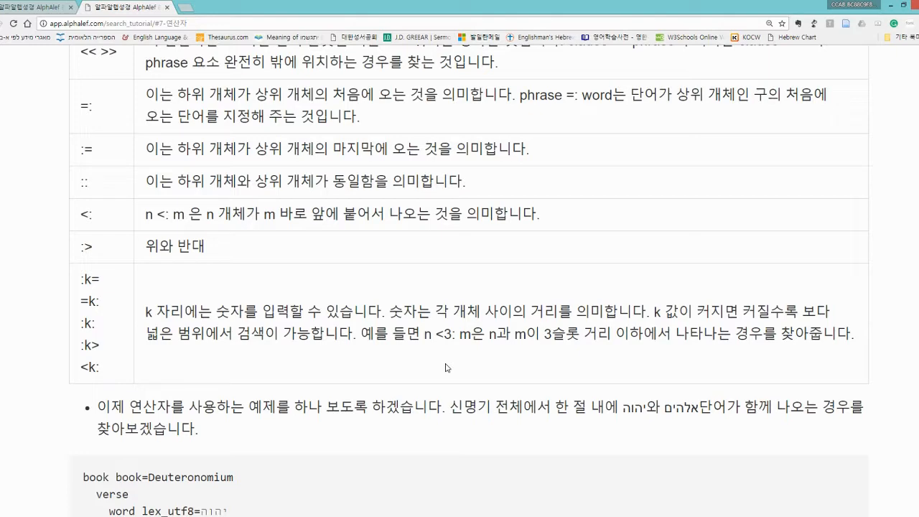
scroll(446, 368, up, 3)
scroll(371, 335, down, 2)
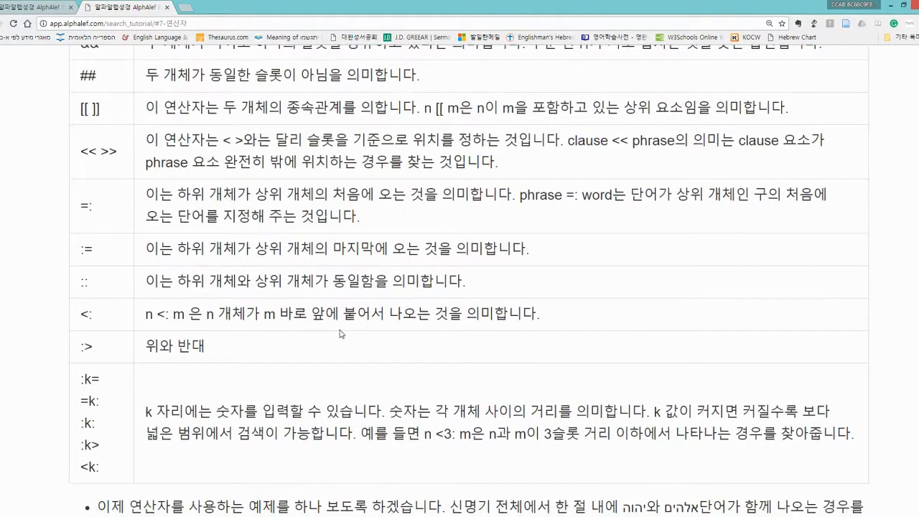
scroll(343, 359, down, 1)
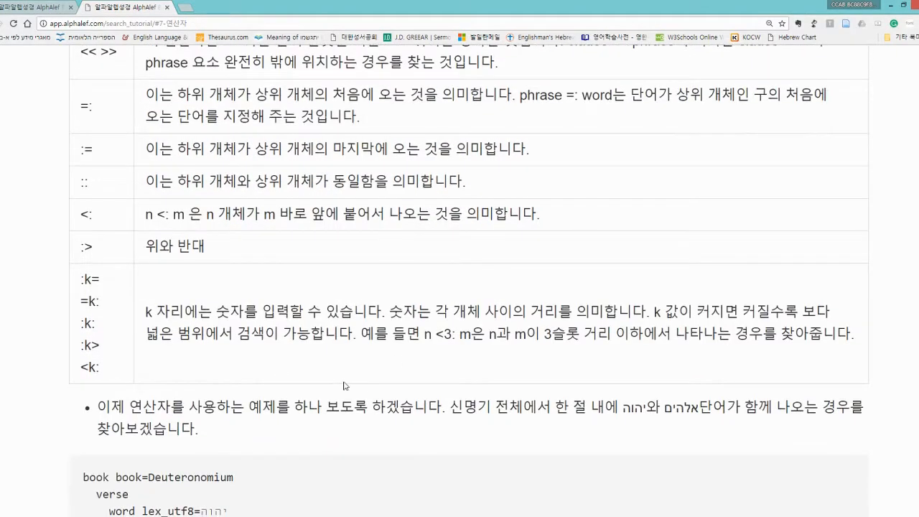
Return to the query page and insert the adjacency operator <: in front of the third word line (יד)
click(32, 6)
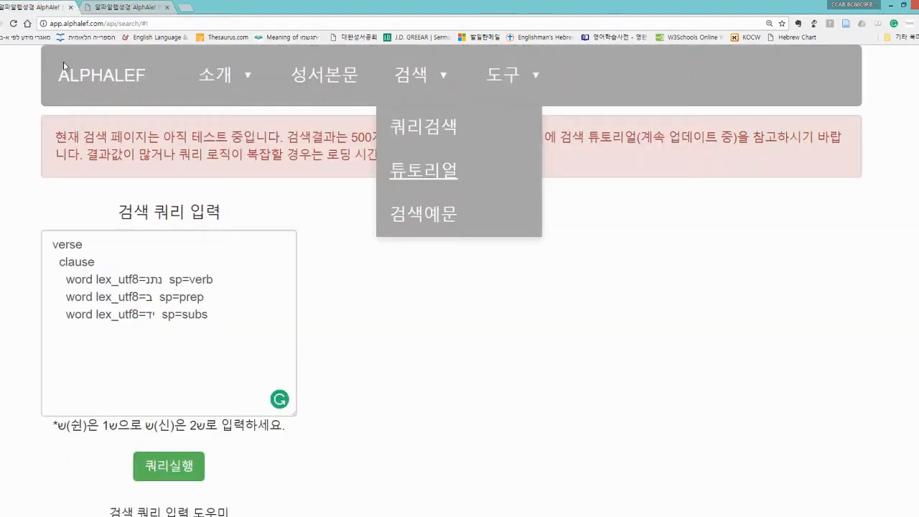
click(395, 324)
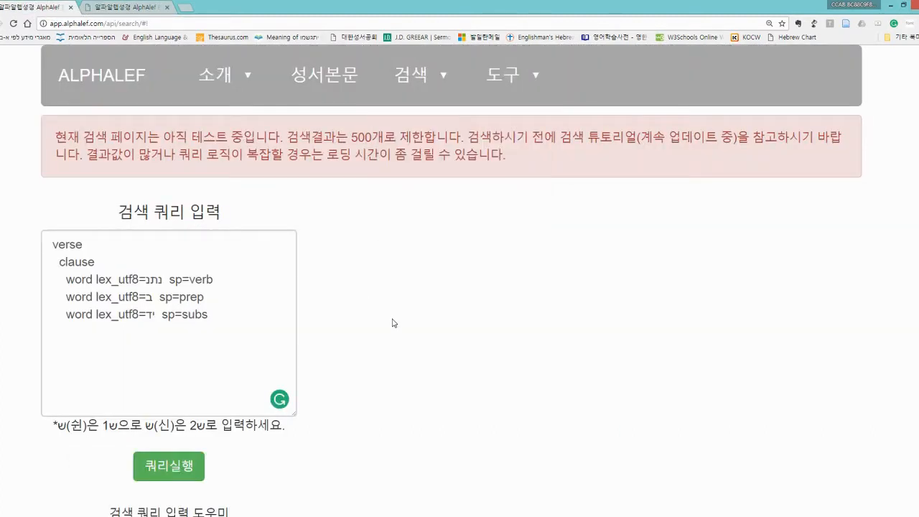
click(66, 316)
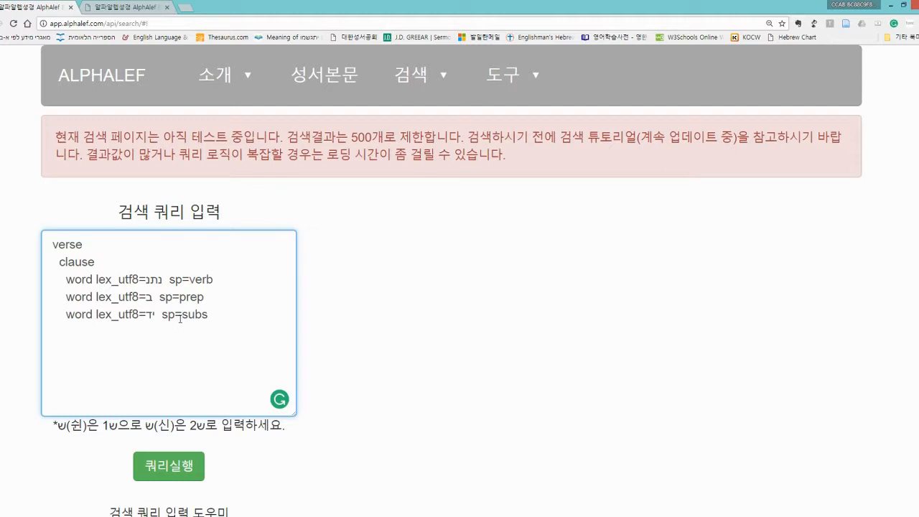
text(<:)
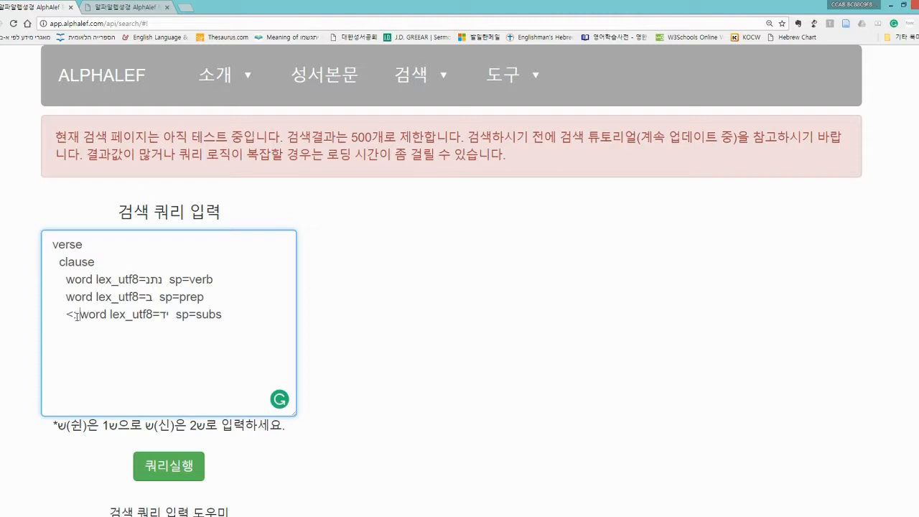
drag(77, 314, 77, 315)
click(72, 317)
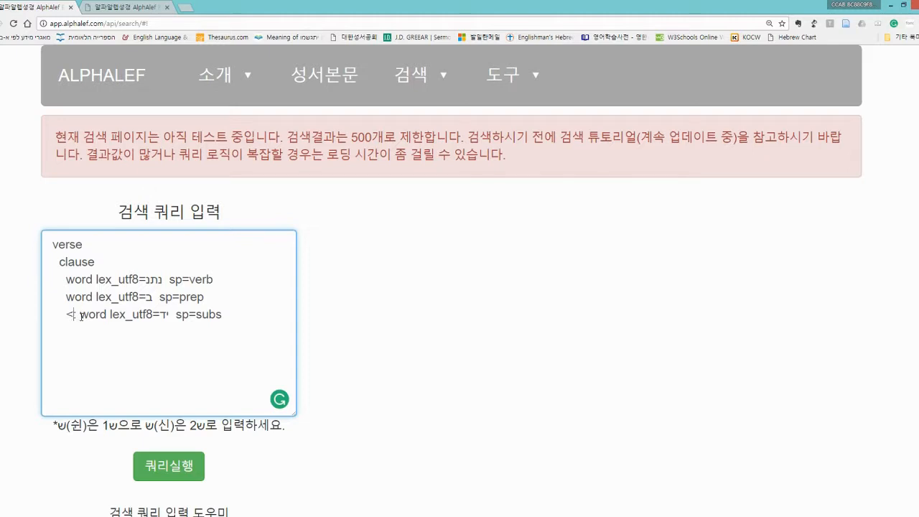
Check the <: operator between the ב and יד word lines and run the query
mouse_move(183, 284)
mouse_down()
mouse_move(145, 280)
mouse_move(143, 299)
mouse_move(180, 296)
mouse_up()
click(148, 298)
scroll(113, 300, down, 1)
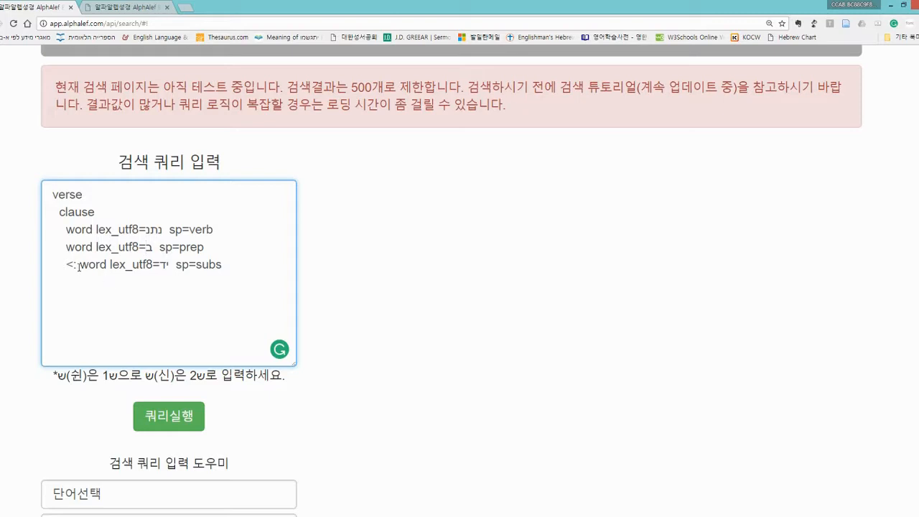
double_click(78, 266)
click(91, 268)
drag(71, 265, 66, 265)
click(68, 265)
scroll(122, 245, down, 1)
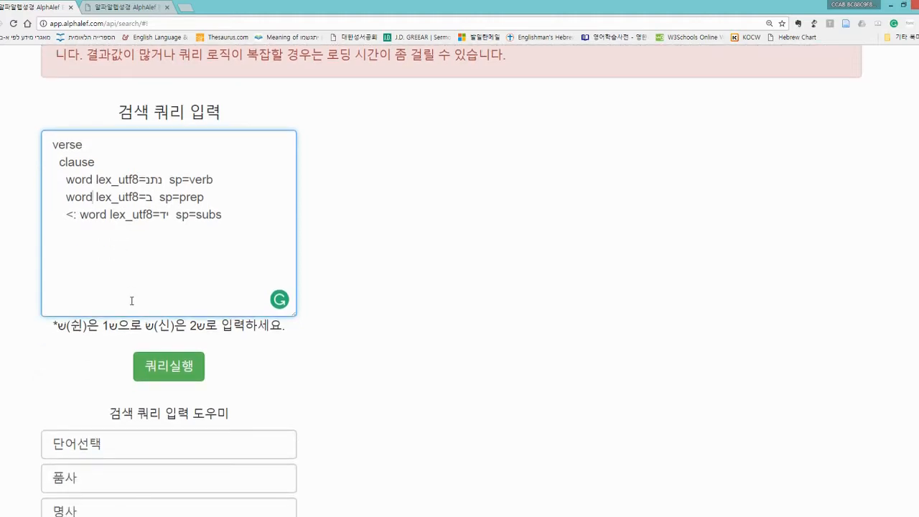
click(146, 357)
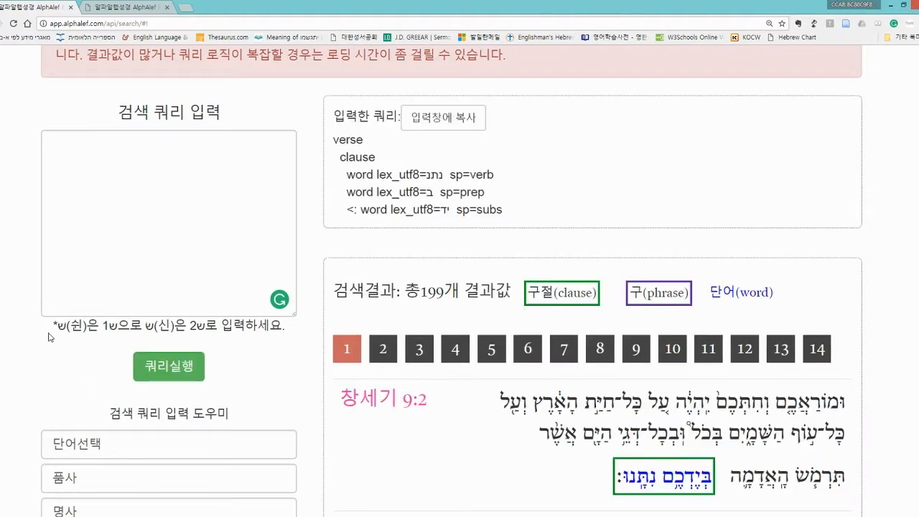
Compare the clause, phrase and word colour legend with the markings in the first search results
scroll(373, 283, down, 2)
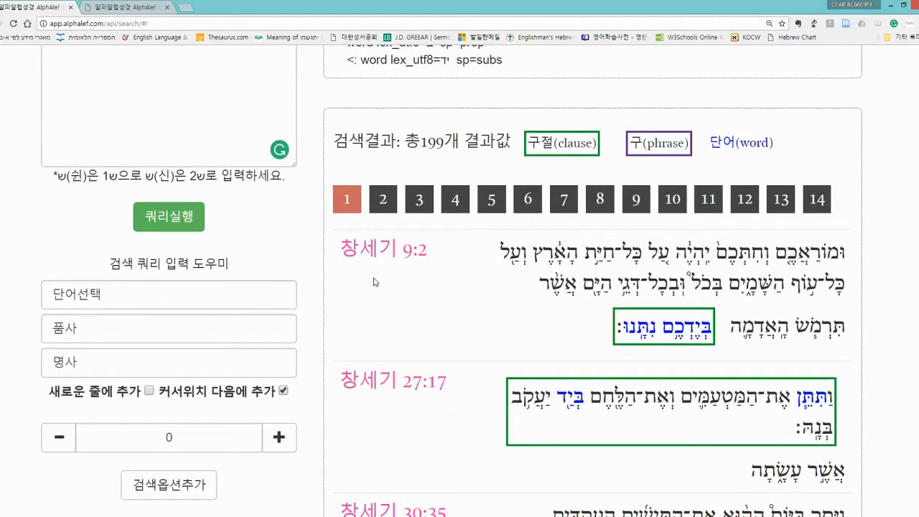
key(ctrl+minus)
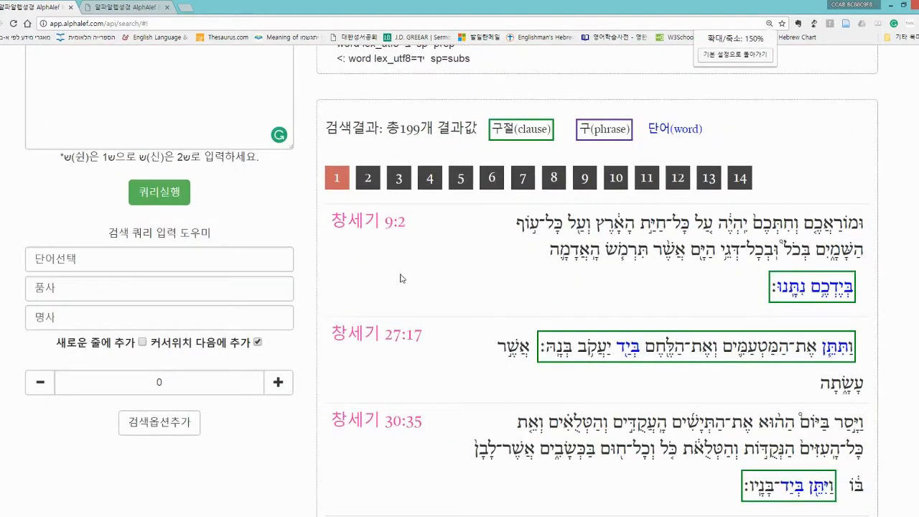
scroll(426, 283, up, 1)
key(ctrl+plus)
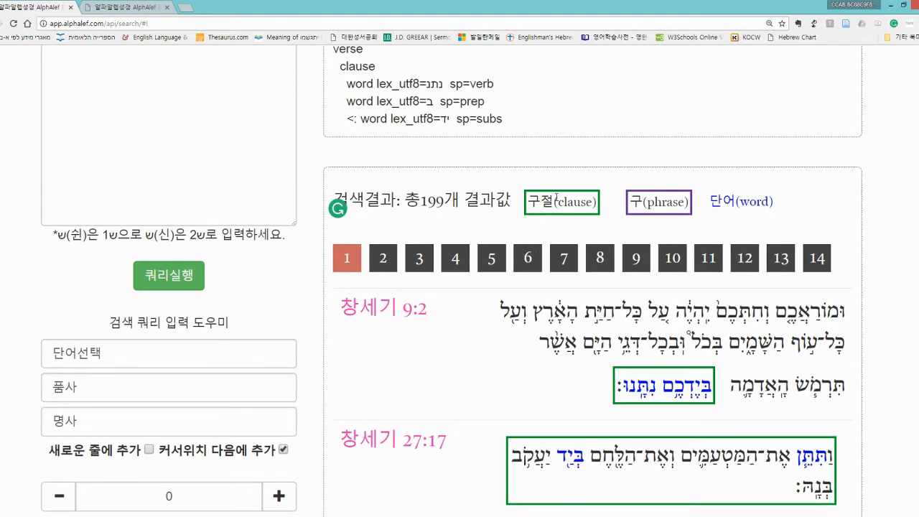
scroll(557, 199, down, 3)
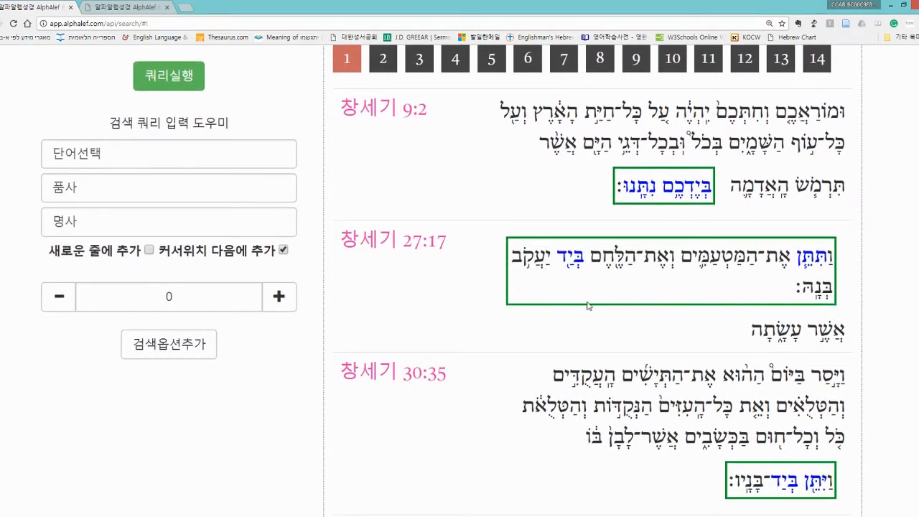
scroll(659, 214, up, 2)
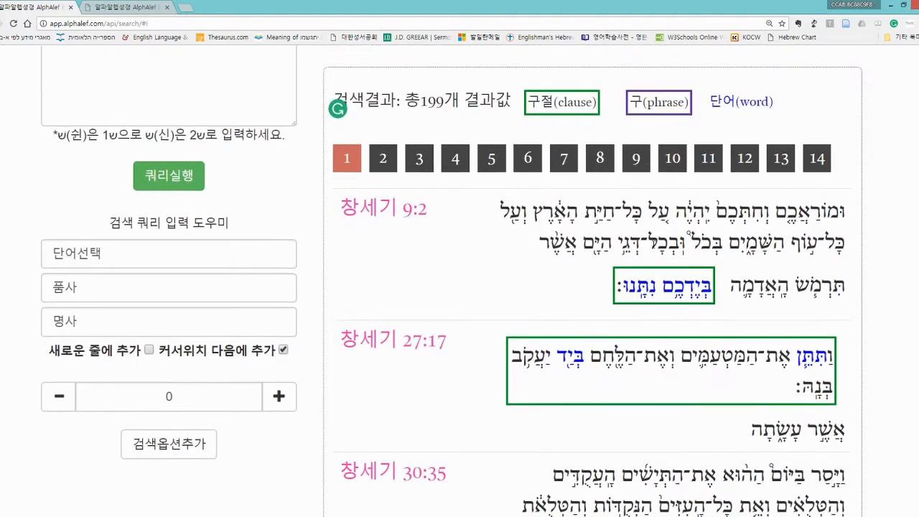
scroll(723, 205, up, 1)
scroll(723, 204, up, 1)
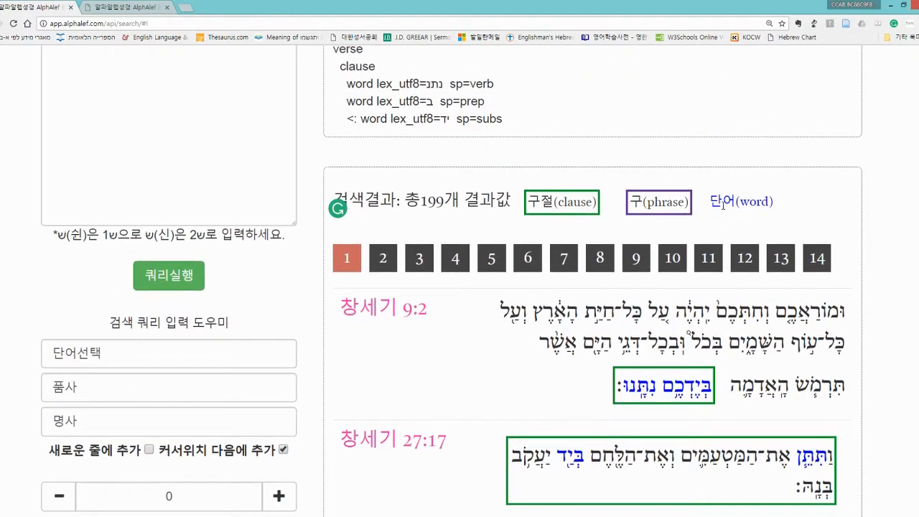
Read through the Genesis verses on the first results page, examining how נתן and ב+יד are placed within each marked clause
scroll(724, 205, down, 2)
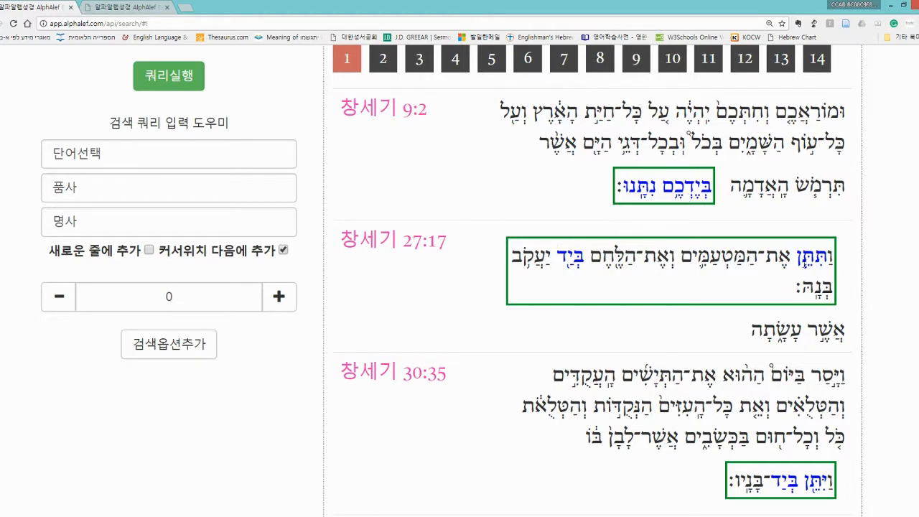
scroll(573, 262, down, 1)
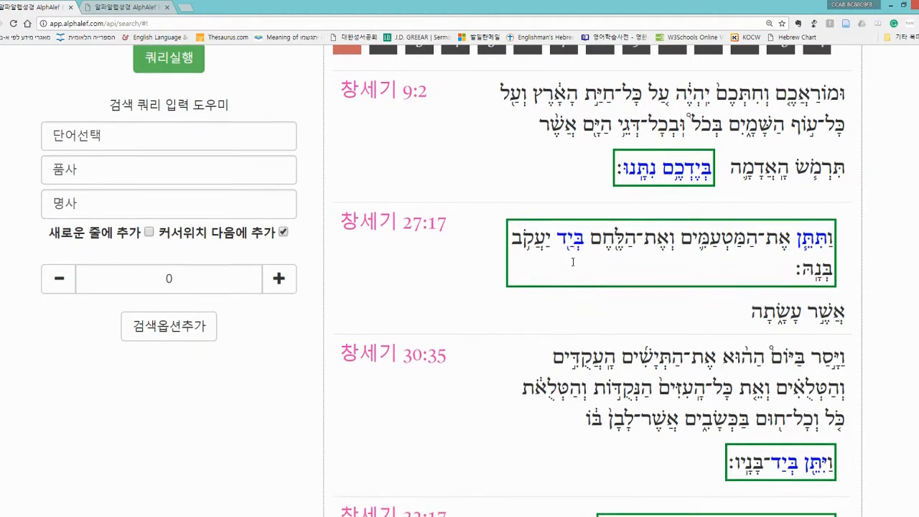
scroll(611, 293, down, 1)
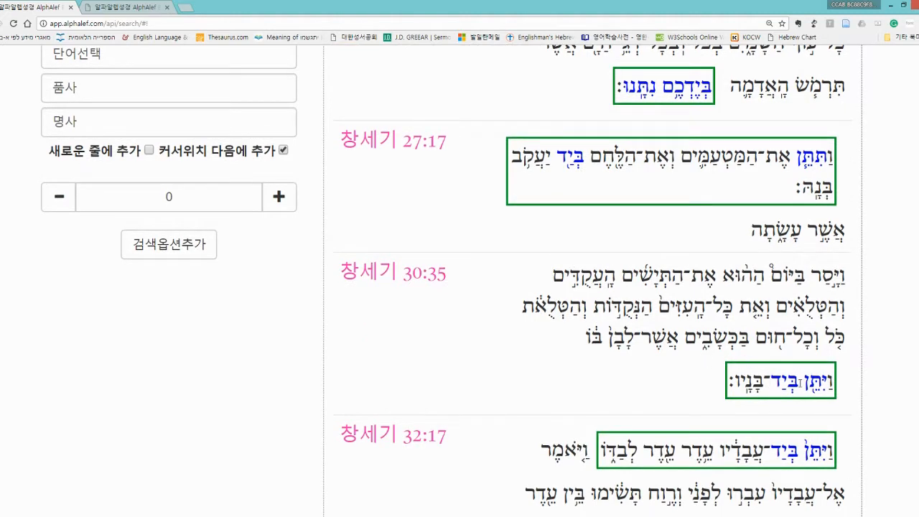
scroll(761, 373, down, 3)
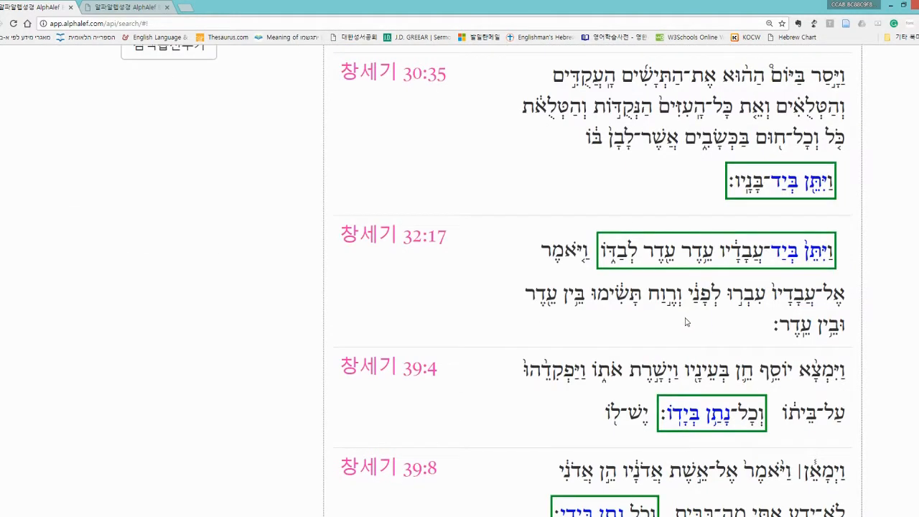
scroll(686, 323, down, 1)
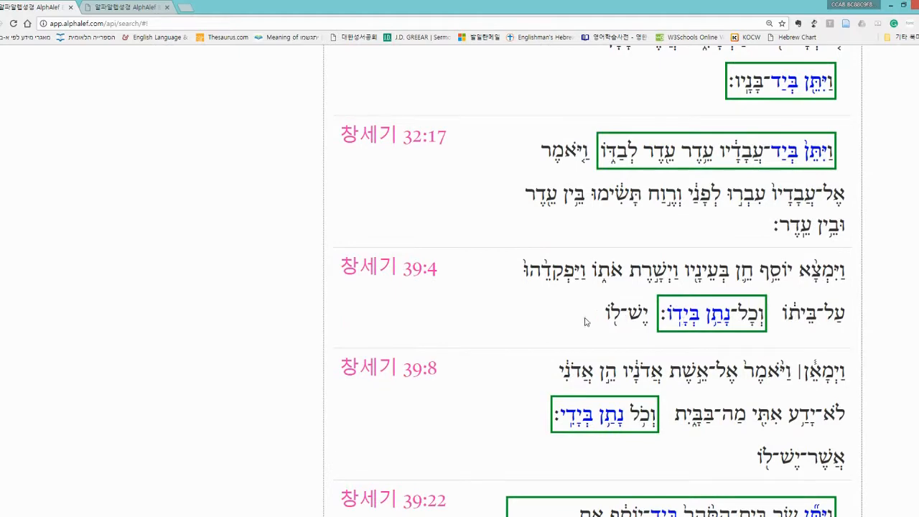
scroll(540, 308, down, 1)
scroll(540, 307, up, 4)
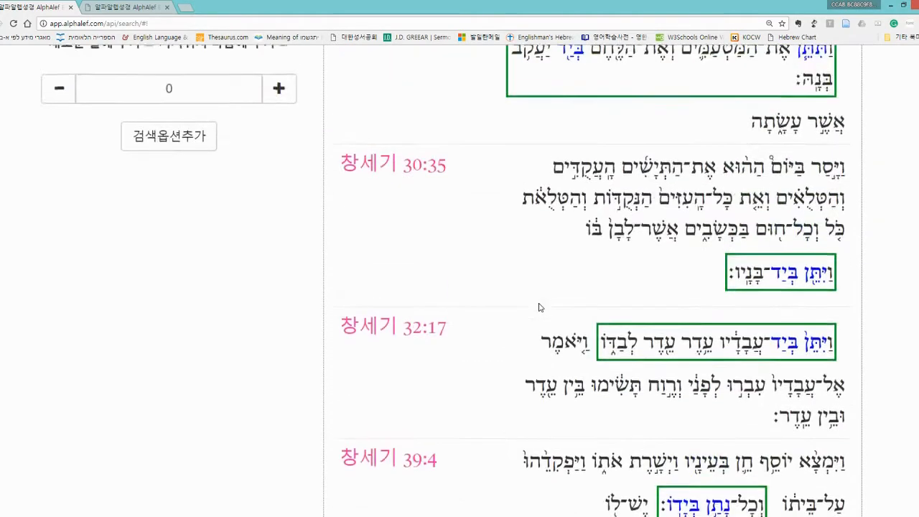
scroll(533, 303, up, 2)
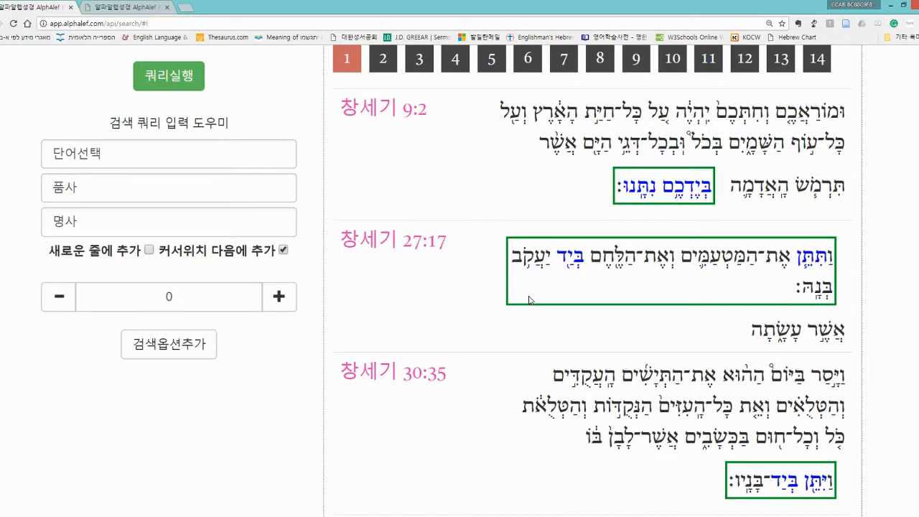
scroll(530, 300, down, 6)
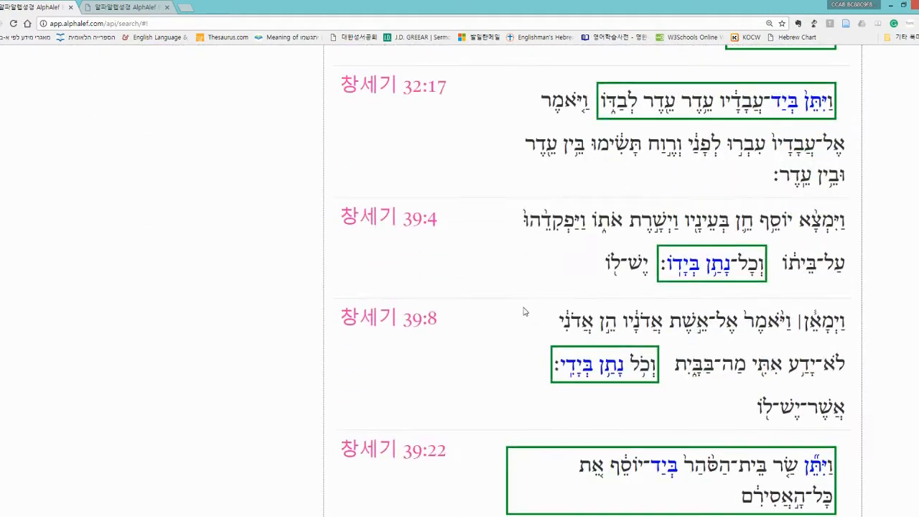
scroll(522, 313, down, 6)
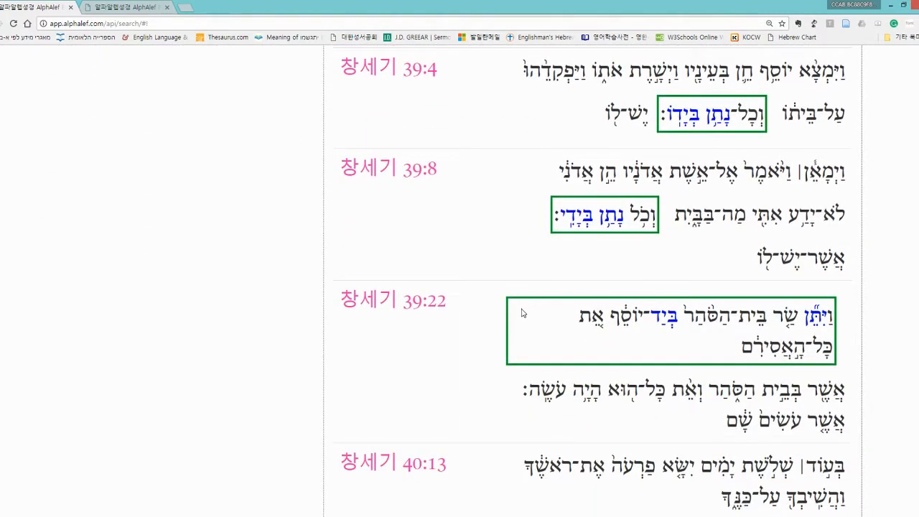
scroll(522, 313, up, 7)
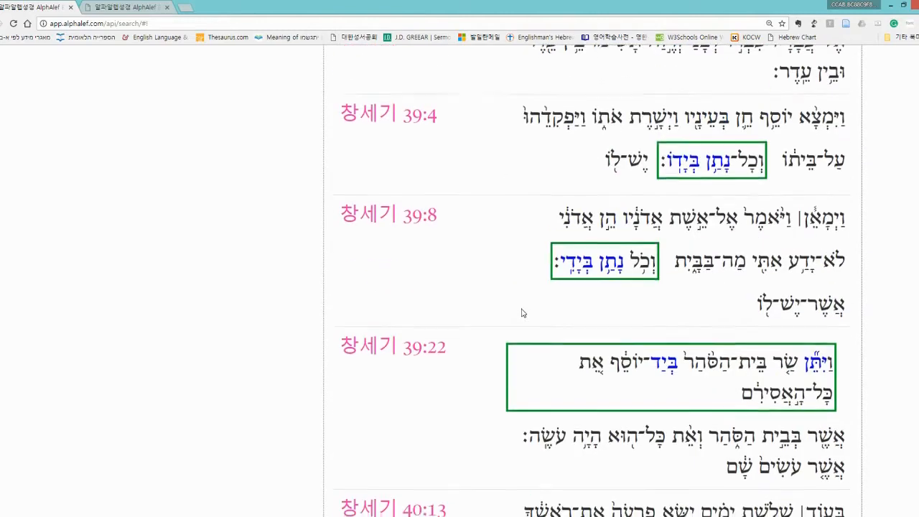
scroll(493, 304, up, 4)
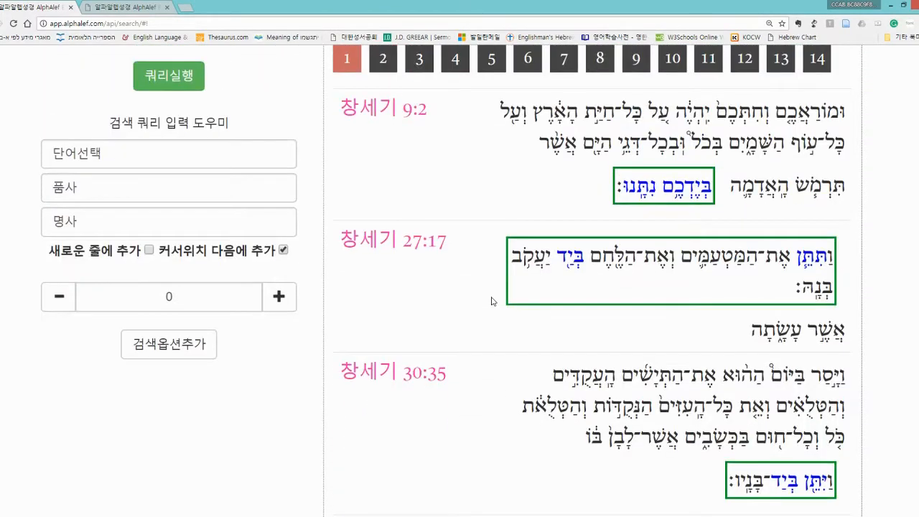
Open the details of 창세기 9:2 and highlight the phrase 이들은 너희 손에 붙이웠음이라 in the KOR translation
click(381, 115)
scroll(381, 266, down, 2)
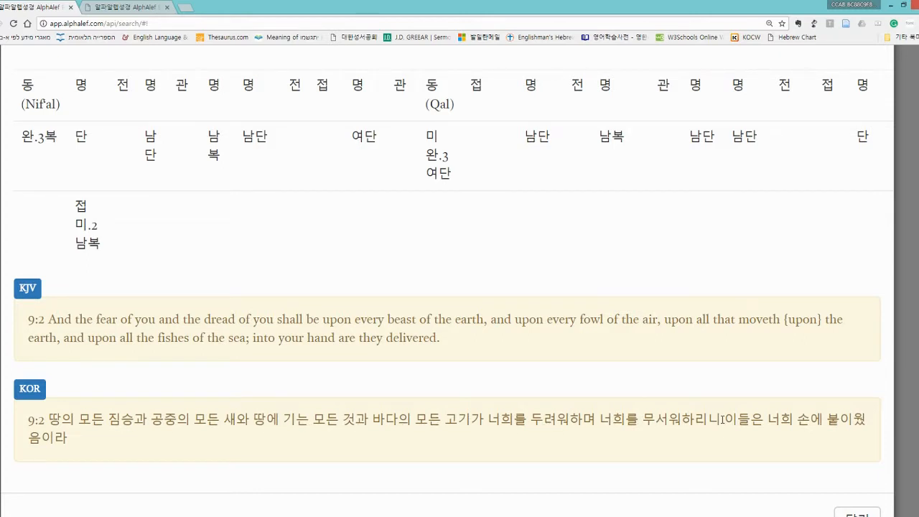
drag(722, 421, 160, 436)
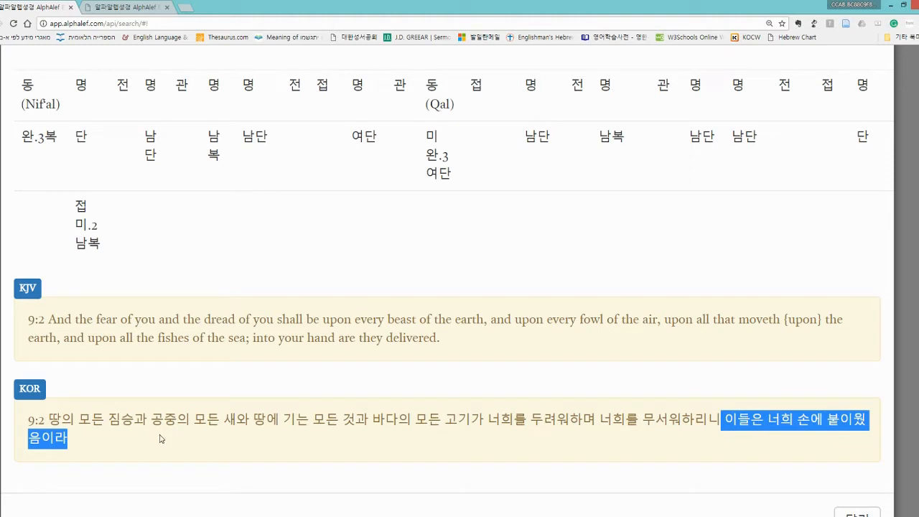
click(161, 439)
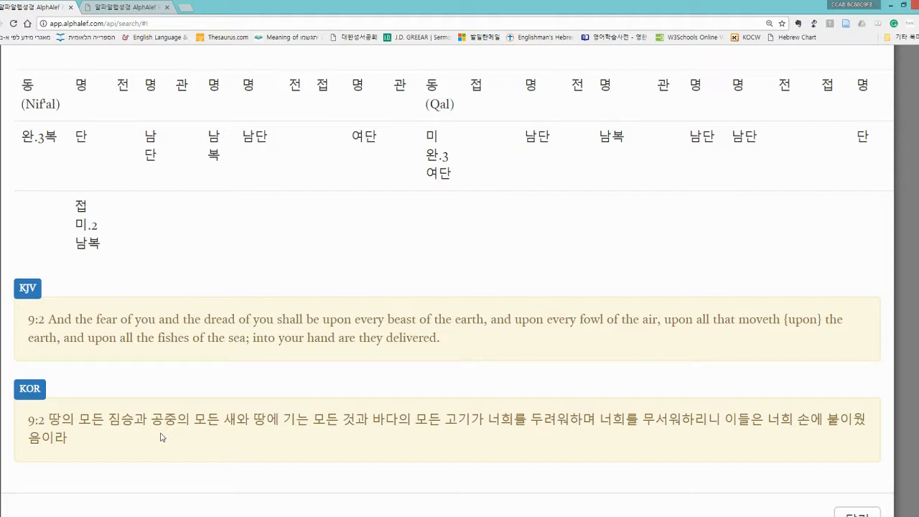
Mark 이들은 너희 손에 붙이웠음이라 again in the KOR text of 창세기 9:2, review the word analysis and close the verse details
drag(724, 420, 727, 437)
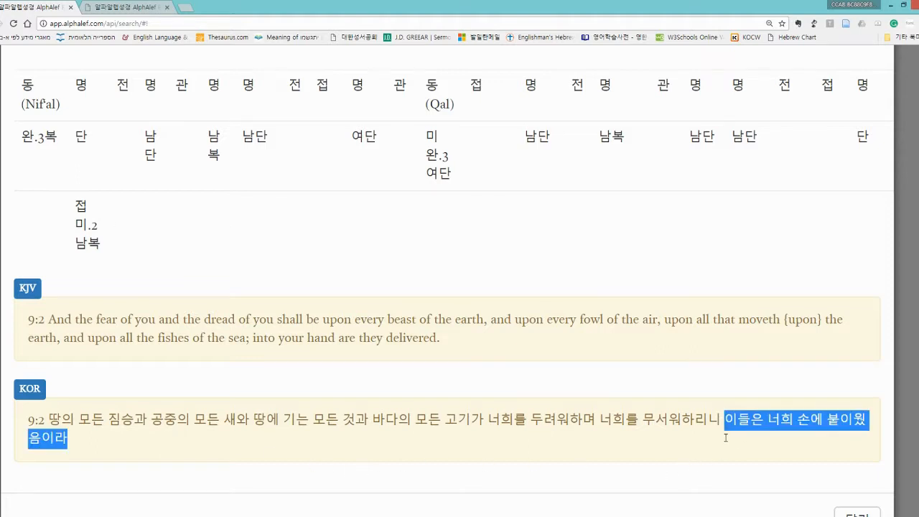
click(724, 448)
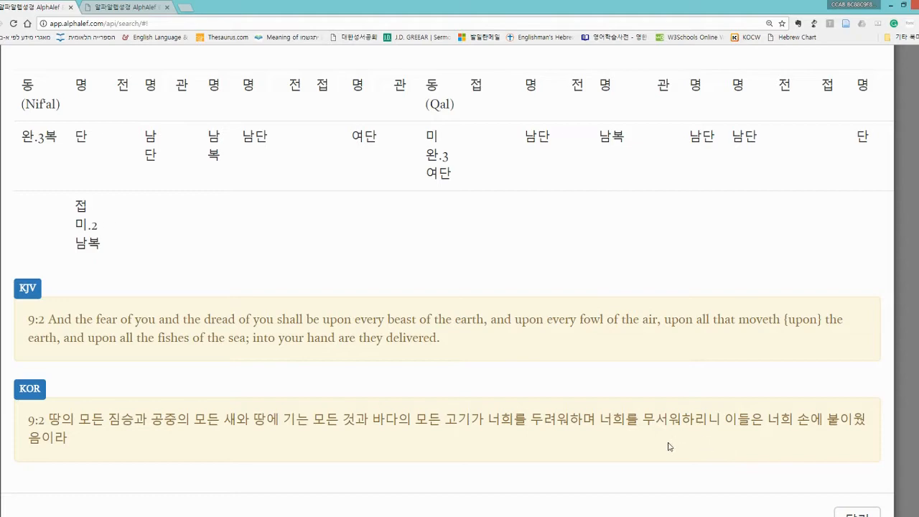
scroll(668, 446, up, 3)
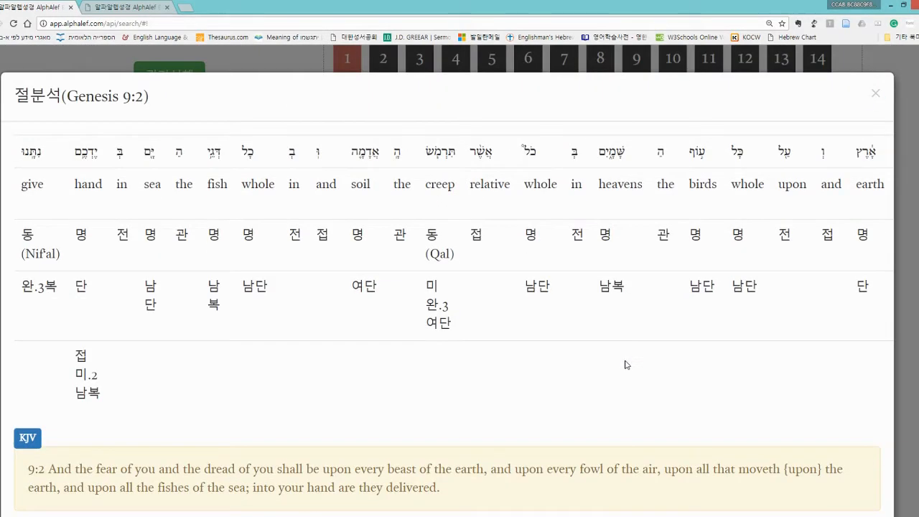
click(875, 93)
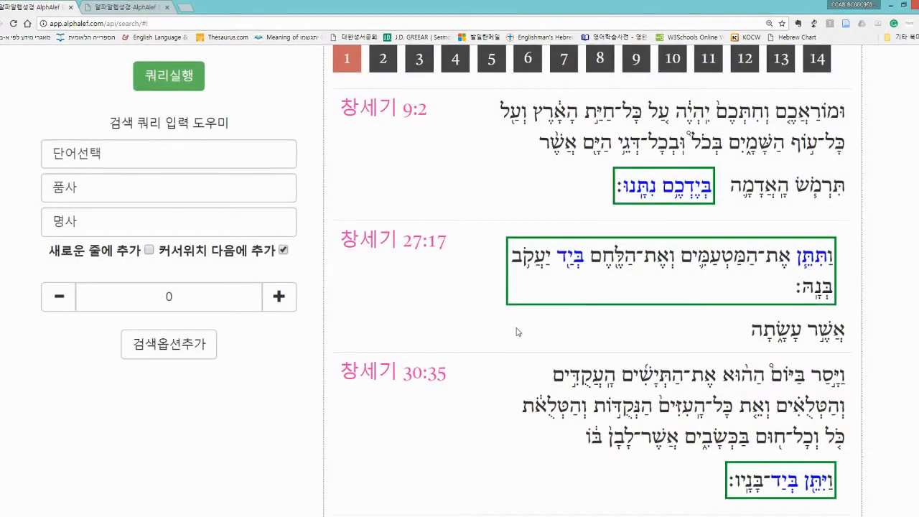
Open the details of 창세기 27:17, highlight 별미와 떡을 자기 아들 야곱의 손에 주매 in the KOR translation, and close them
click(431, 240)
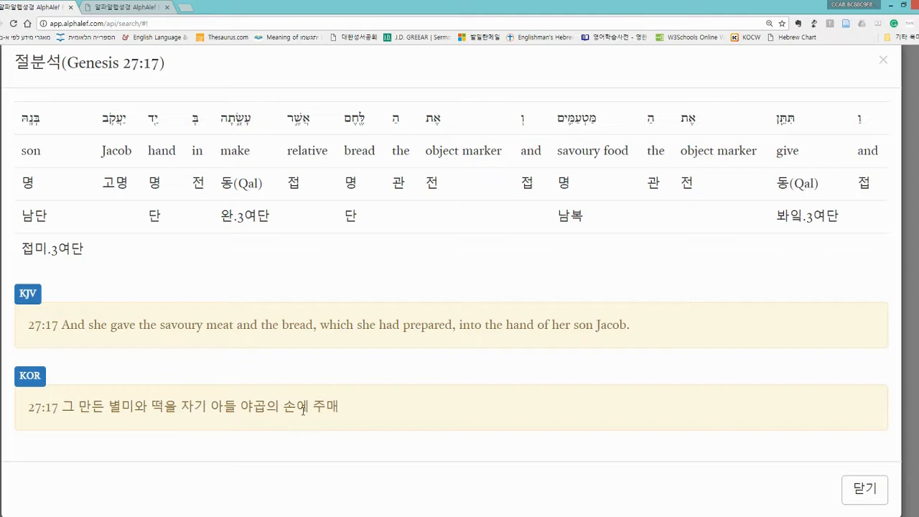
scroll(354, 418, up, 1)
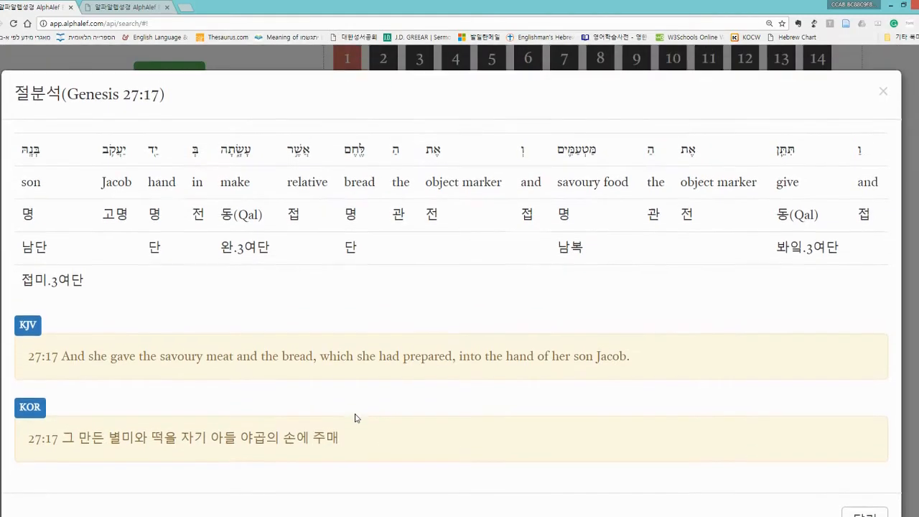
scroll(355, 418, down, 1)
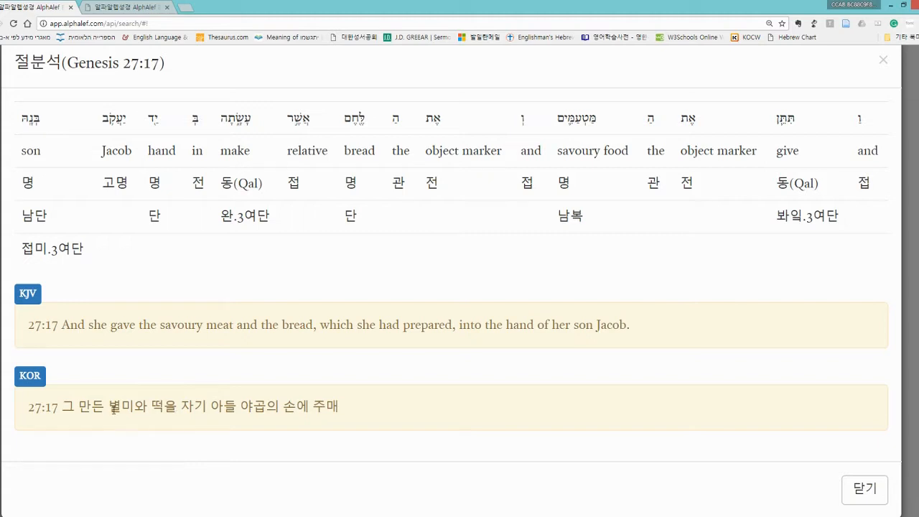
drag(109, 408, 339, 408)
click(335, 408)
click(862, 489)
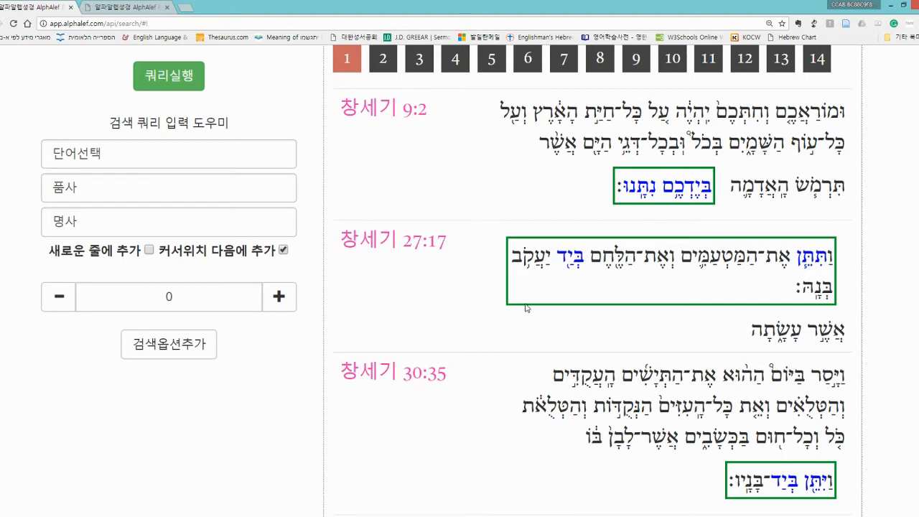
Look through the remaining verses on the first results page, from 창세기 30:35 to 민수기 21:2, examining the marked clauses and words
scroll(528, 309, down, 1)
scroll(504, 325, down, 3)
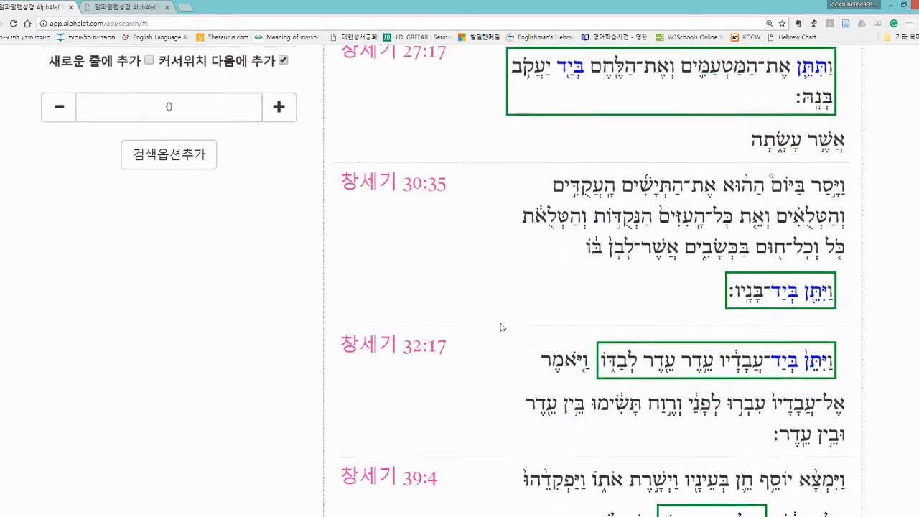
scroll(502, 327, down, 3)
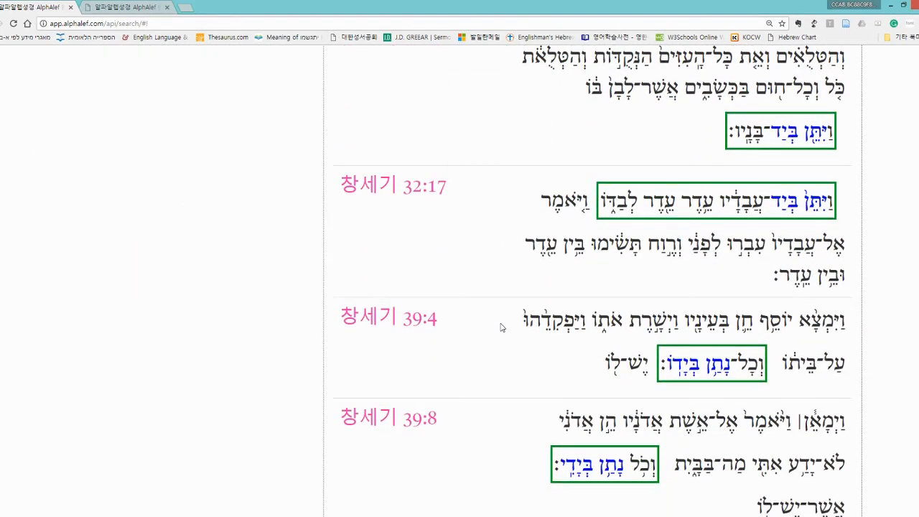
scroll(502, 328, down, 3)
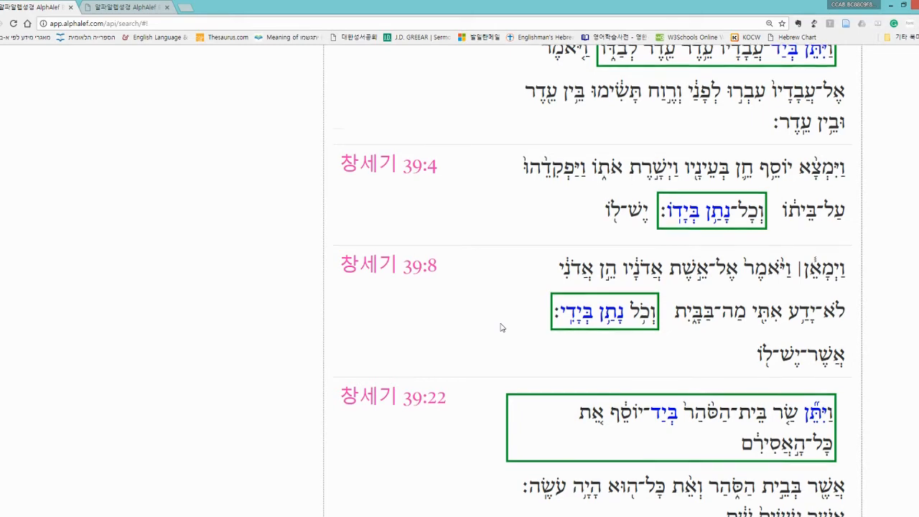
scroll(501, 328, down, 3)
scroll(501, 328, down, 10)
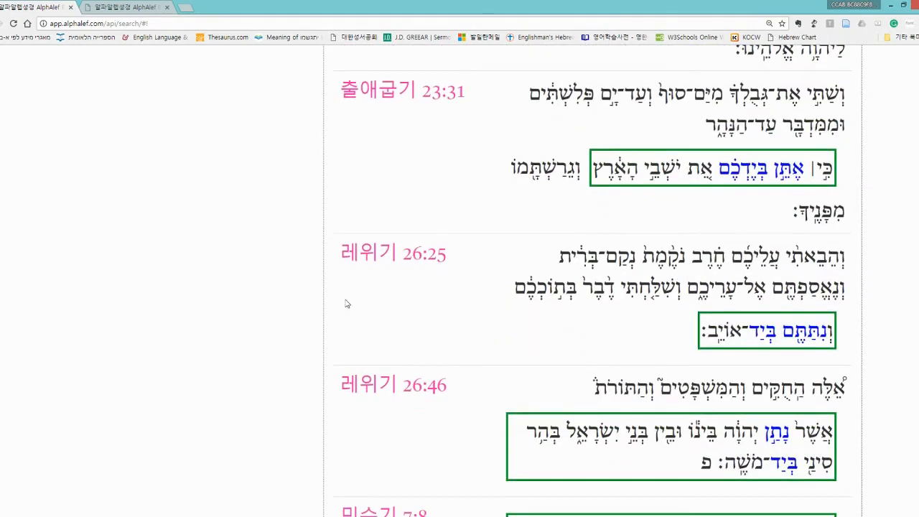
scroll(468, 308, down, 3)
scroll(465, 309, down, 2)
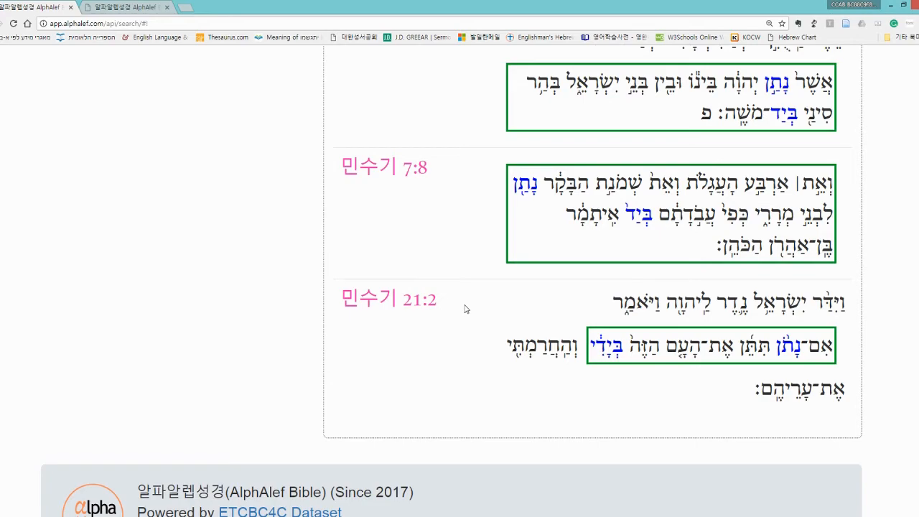
Return to the search results summary above 창세기 9:2 and highlight the total number of results
scroll(465, 309, up, 5)
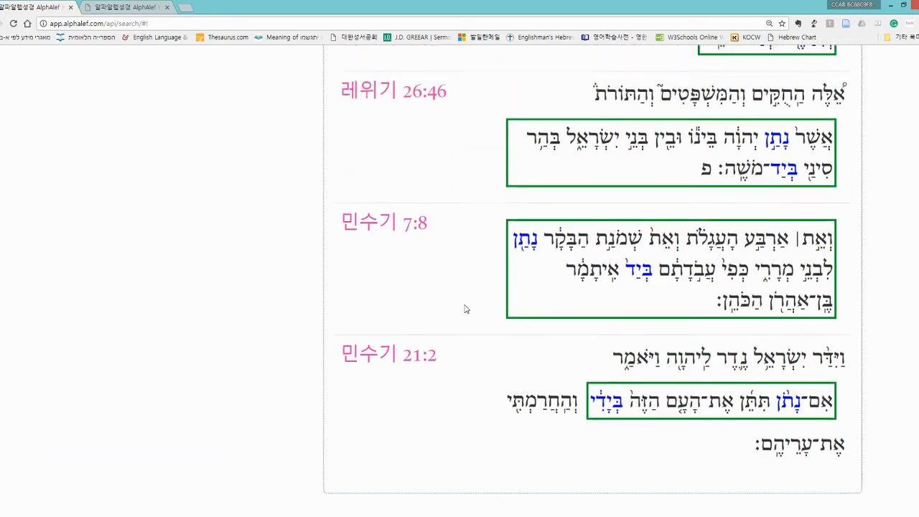
scroll(465, 309, up, 10)
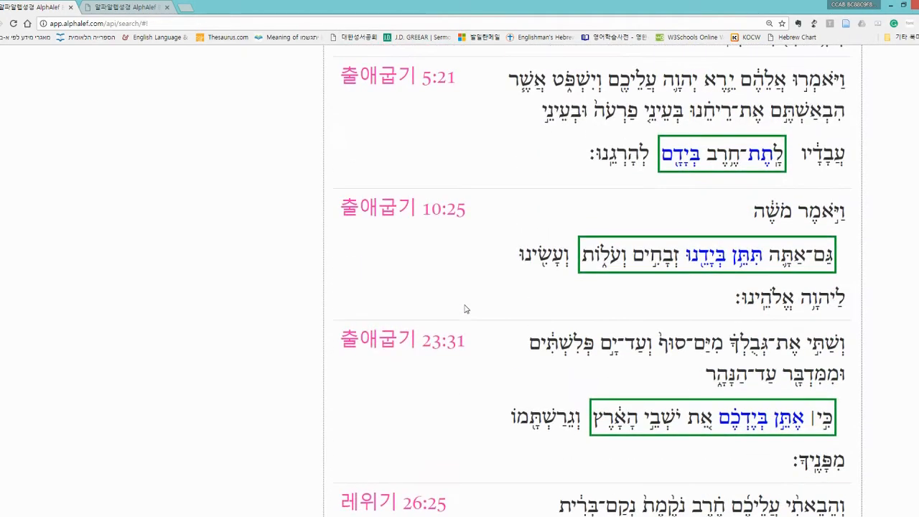
scroll(464, 309, up, 9)
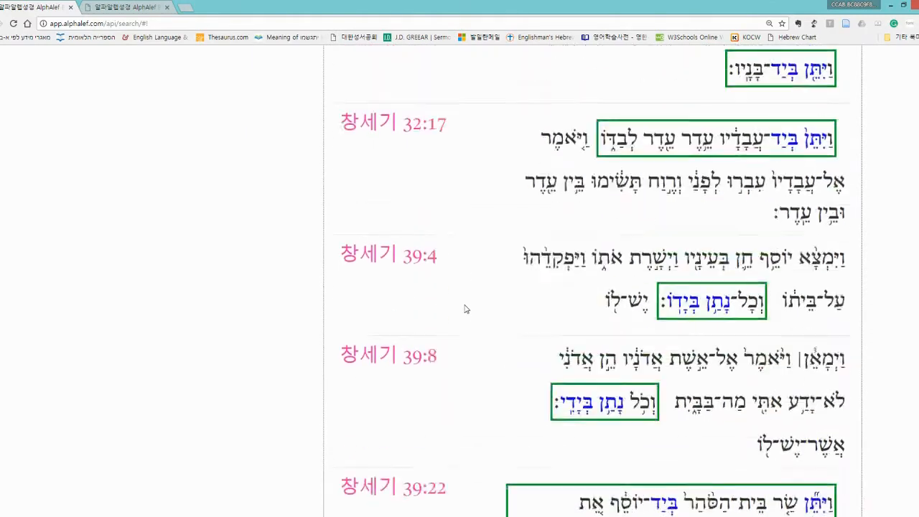
scroll(458, 308, up, 2)
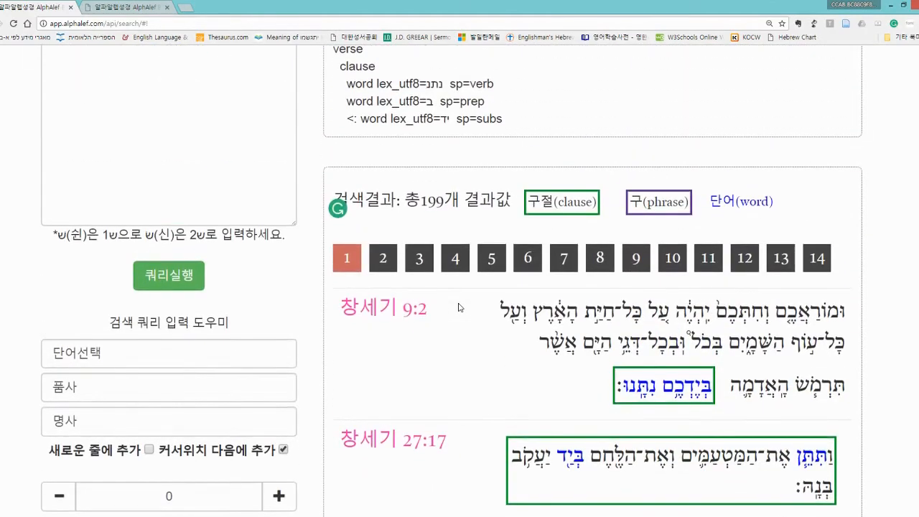
drag(421, 203, 448, 208)
click(431, 206)
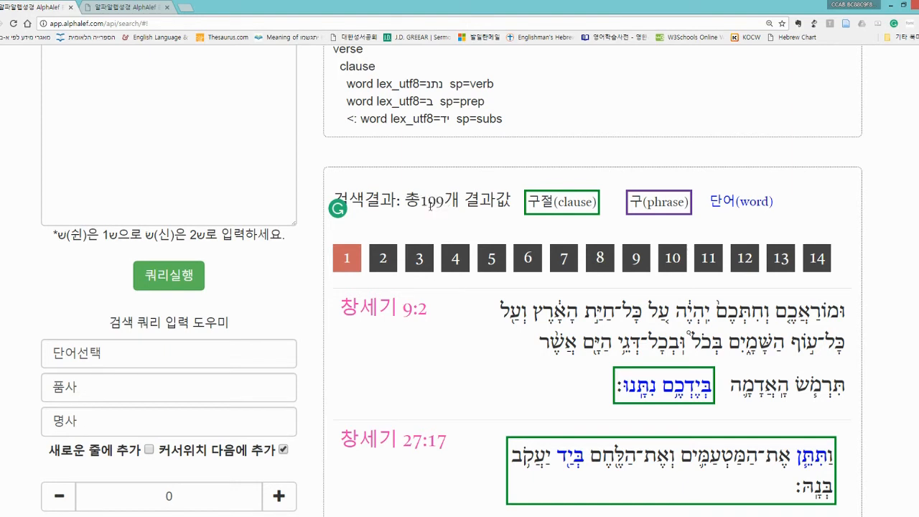